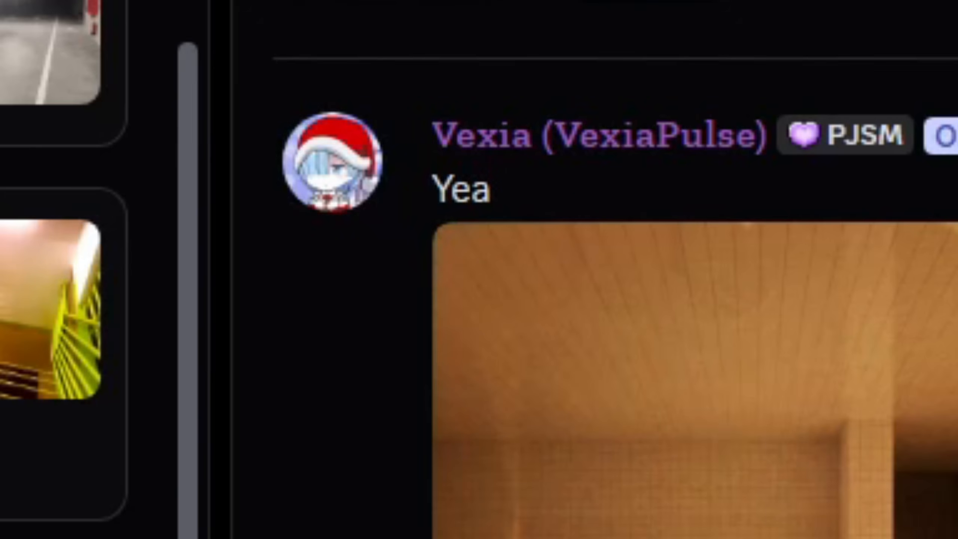
Display the Explorer and extend the narrow ceramic-tile part outward along the platform's long edge.
left_click(588, 335)
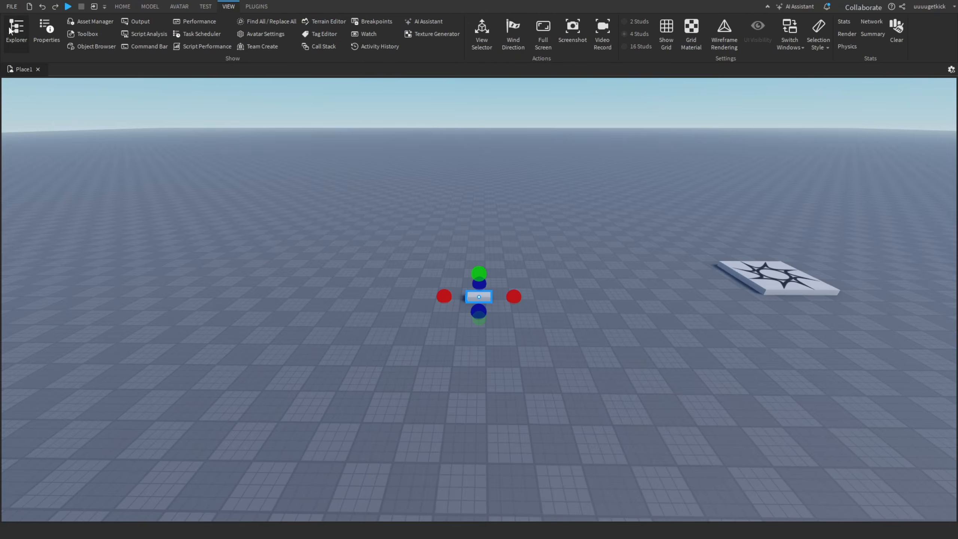
left_click(16, 31)
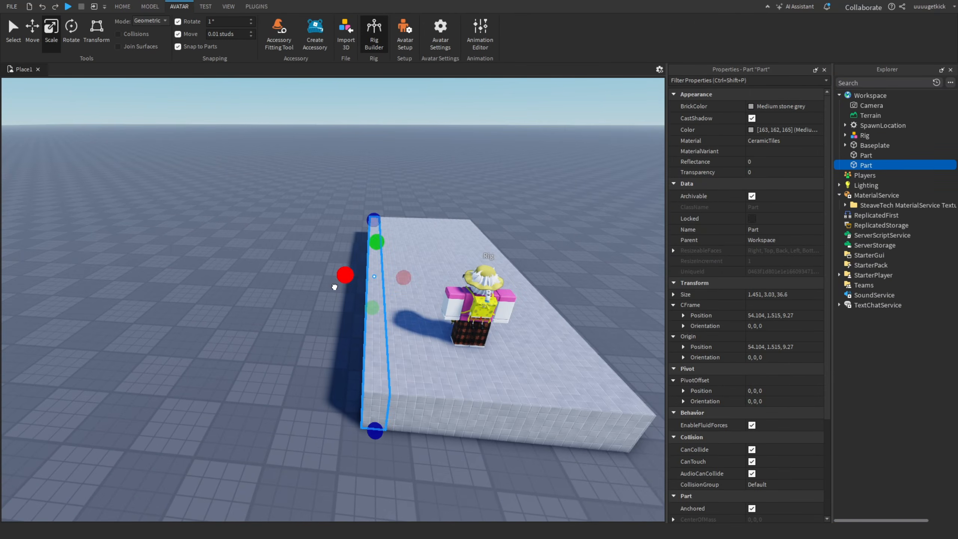
scroll(355, 277, "up", 3)
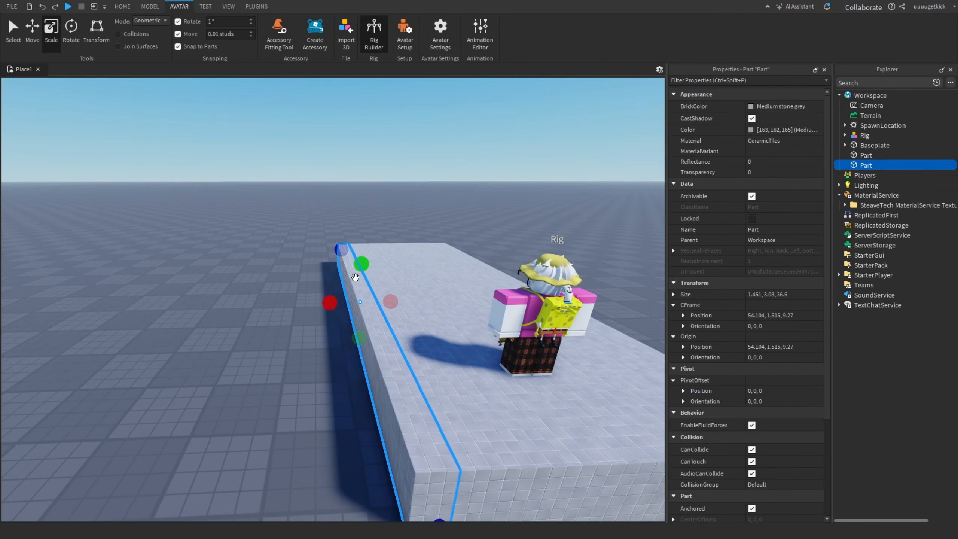
left_click_drag(329, 301, 318, 304)
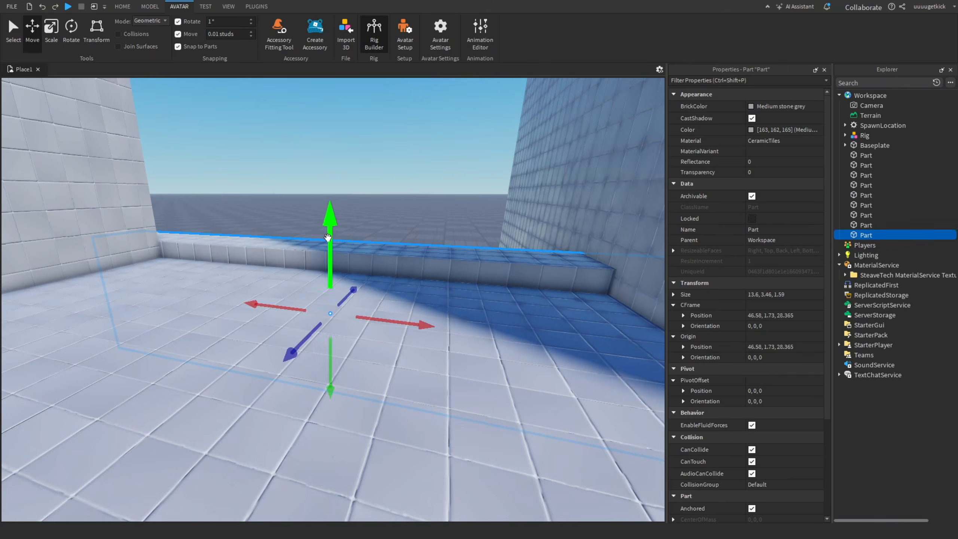
Stack duplicated 13.6 × 3.46 × 1.59 tiled steps into a rising staircase and rescale the wall block beside it along its depth.
mouse_move(345, 340)
left_mouse_down()
mouse_move(331, 302)
mouse_move(347, 328)
left_mouse_up()
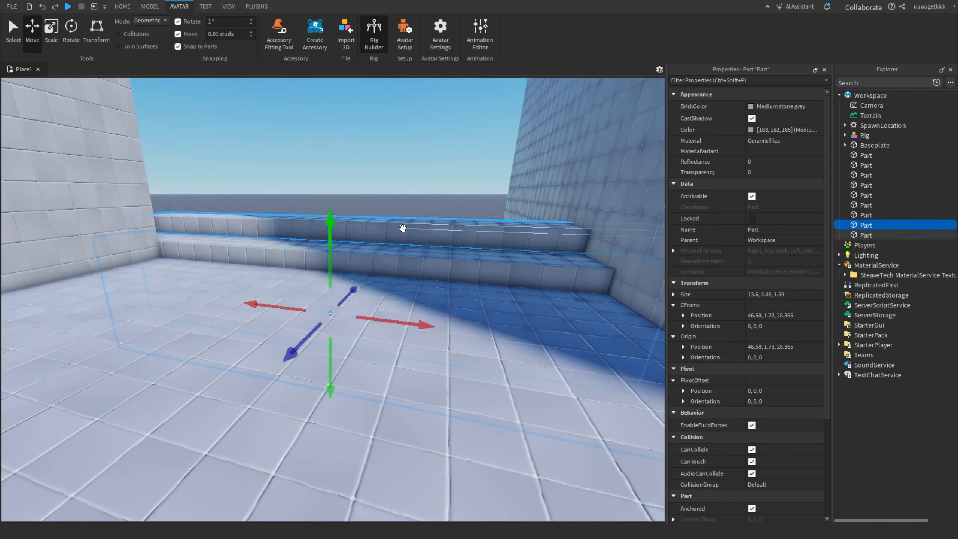
key("ctrl+d")
left_click_drag(330, 234, 341, 320)
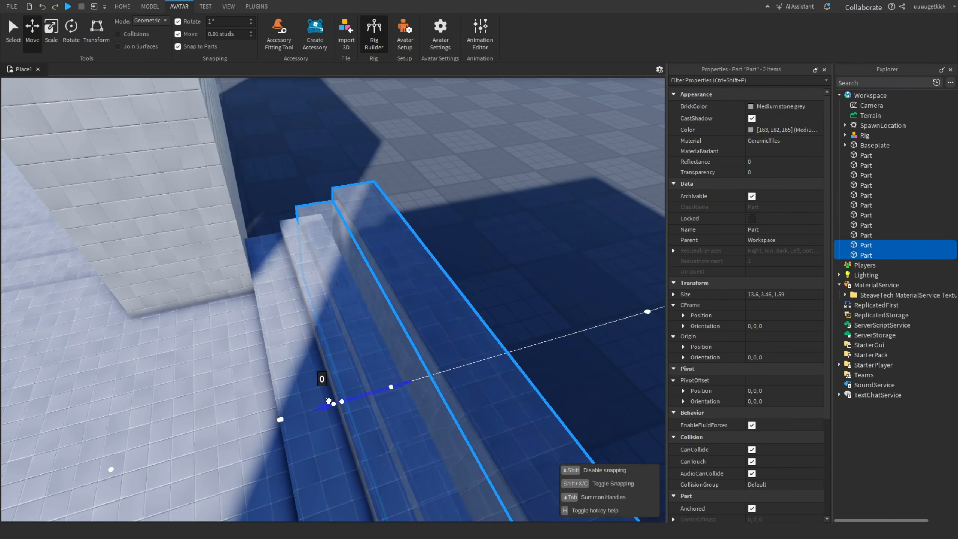
left_click_drag(332, 398, 344, 405)
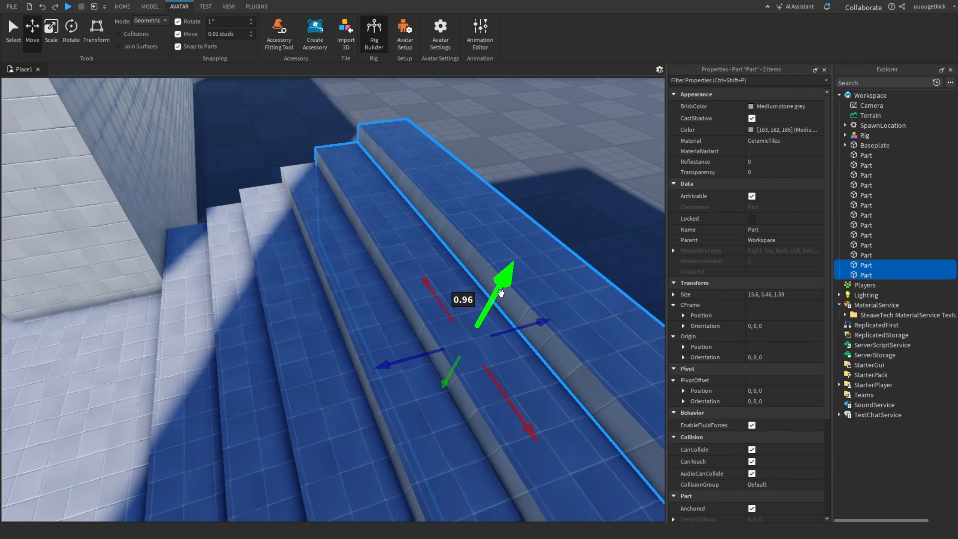
left_click_drag(471, 328, 433, 362)
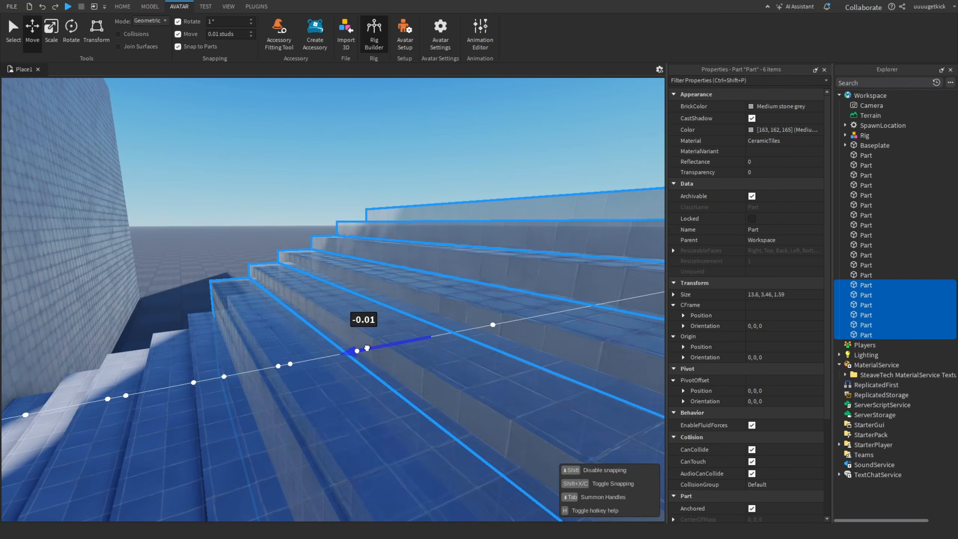
left_click_drag(411, 335, 485, 325)
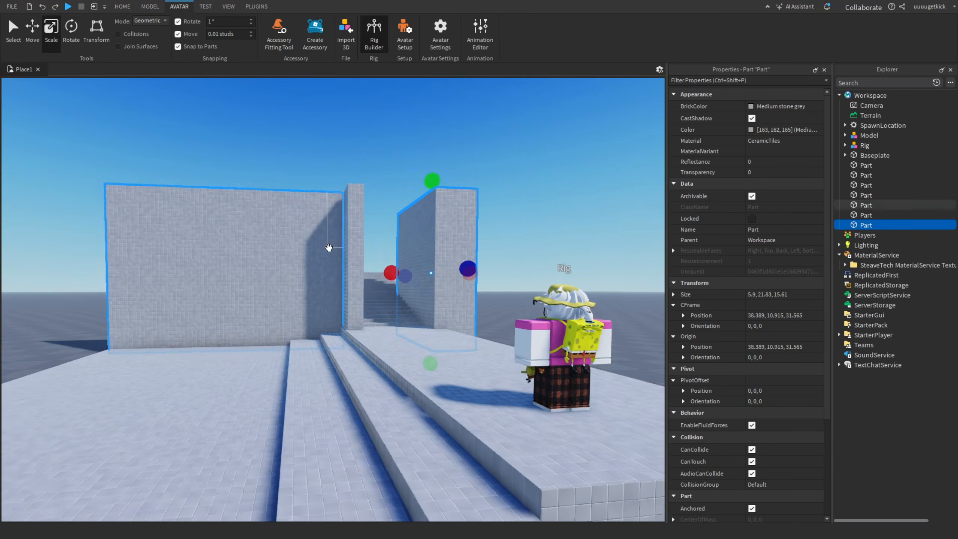
left_click_drag(466, 268, 367, 289)
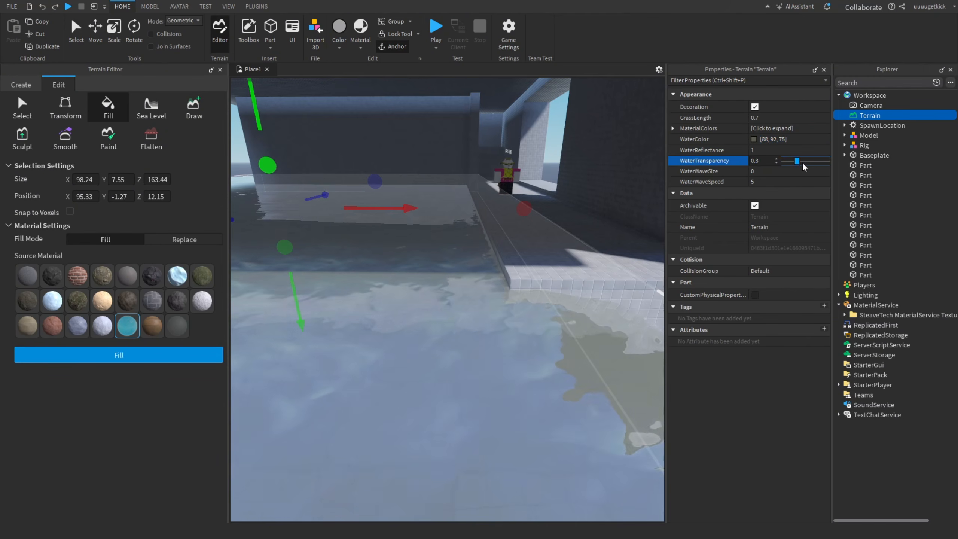
Set the terrain's WaterTransparency to 1 and close the Terrain Editor.
left_click_drag(803, 168, 835, 219)
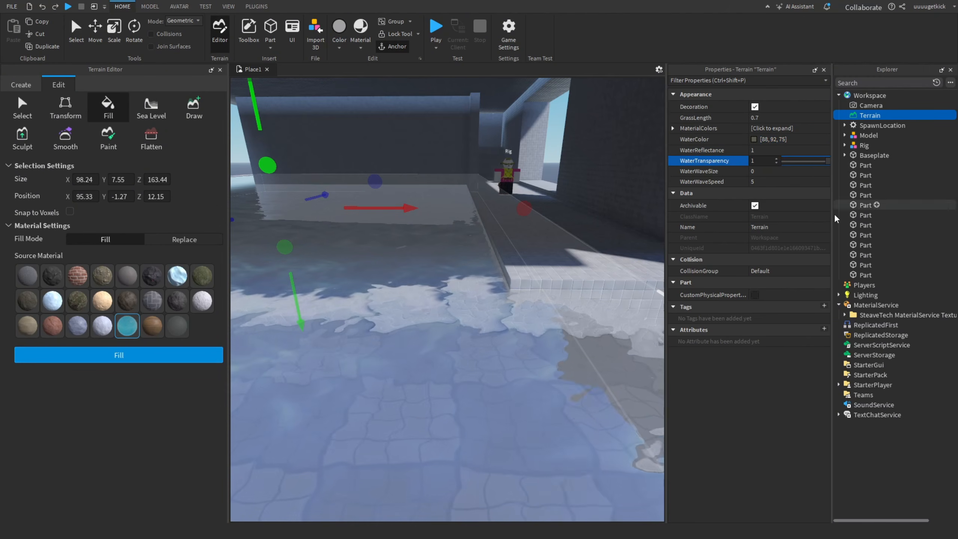
left_click(220, 70)
left_click(523, 420)
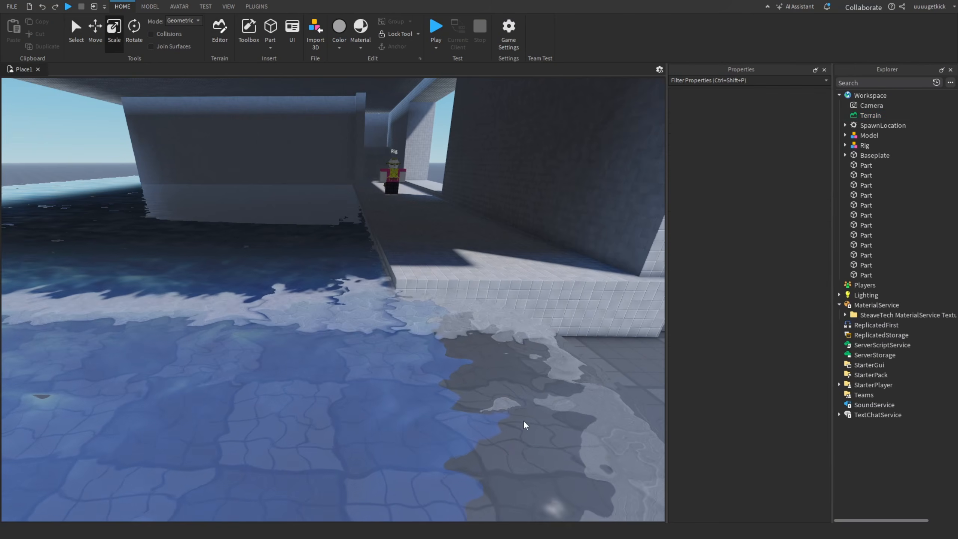
right_click_drag(532, 398, 532, 395)
key("w")
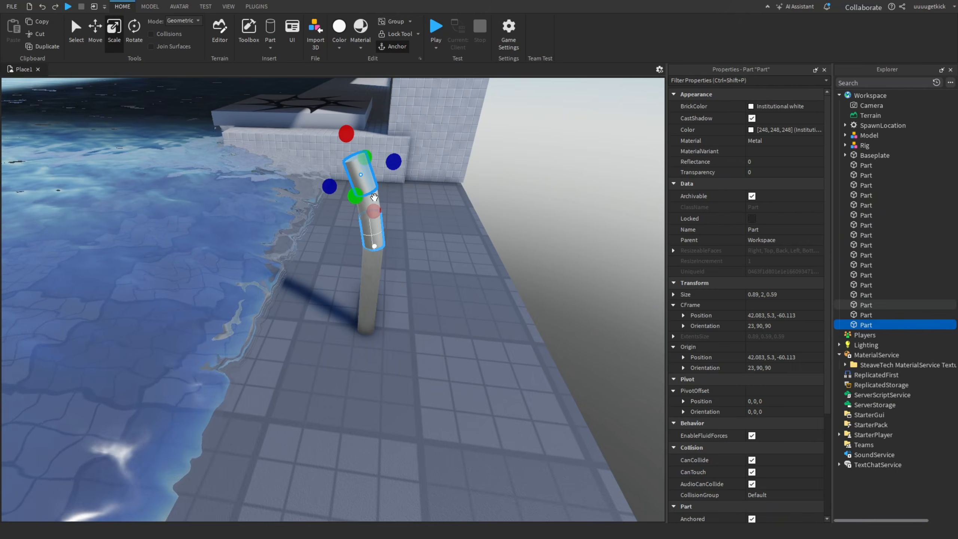
Continue the curved metal handrail beside the pool with cylinder segments tilted to 53 and 83 degrees.
key("f")
left_click(95, 29)
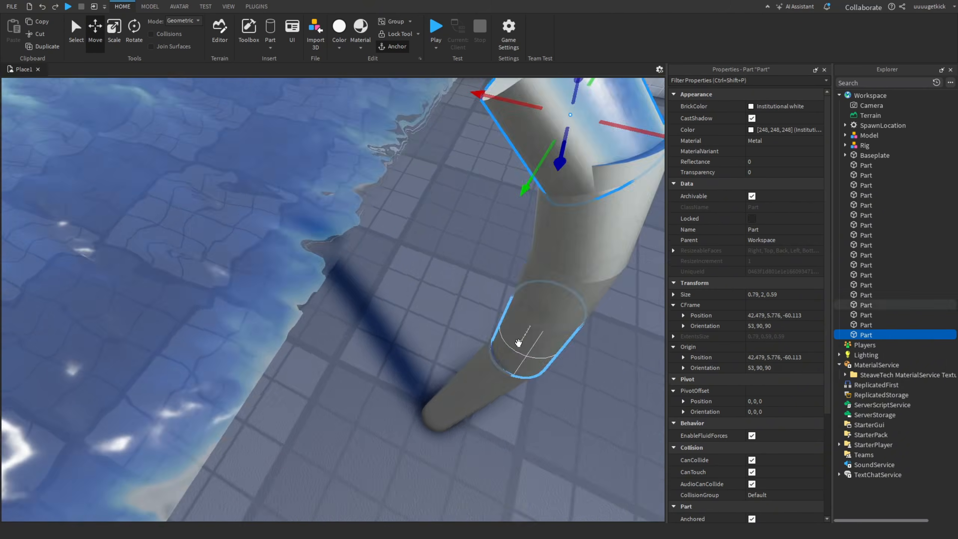
left_click(352, 239)
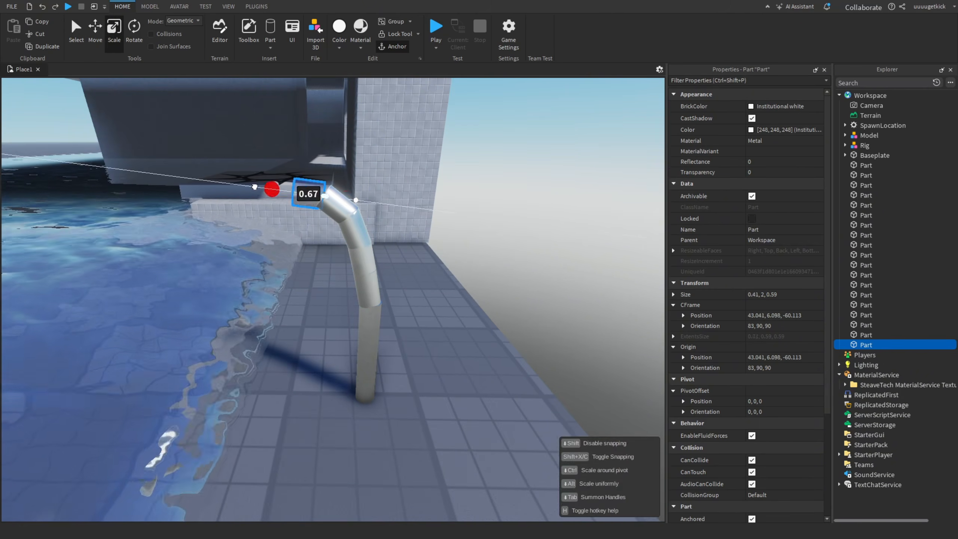
left_click(513, 263)
left_click(321, 189)
mouse_move(319, 211)
left_mouse_down()
mouse_move(333, 250)
mouse_move(316, 197)
left_mouse_up()
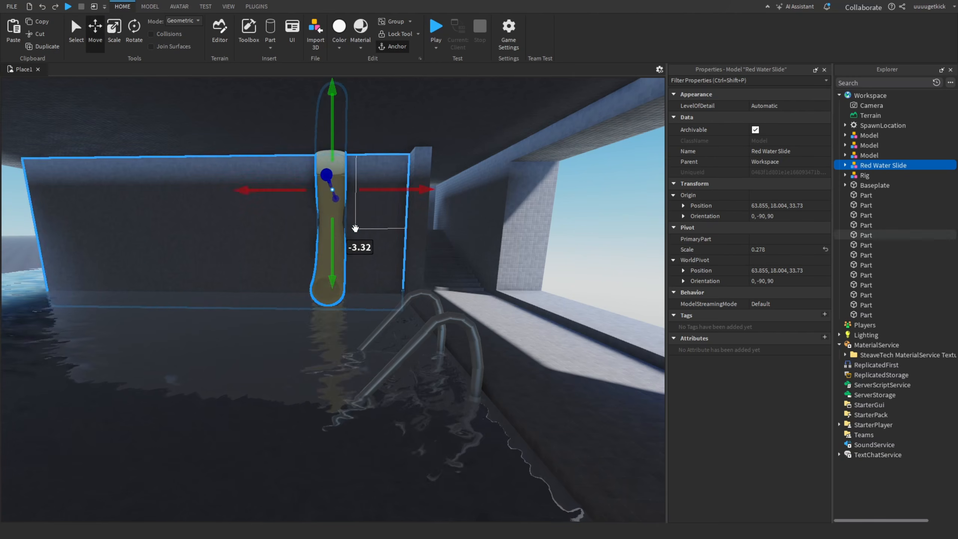
Lower the Red Water Slide model against the pool's back wall and get it ready for rotating.
right_click_drag(355, 229, 341, 215)
left_click(133, 37)
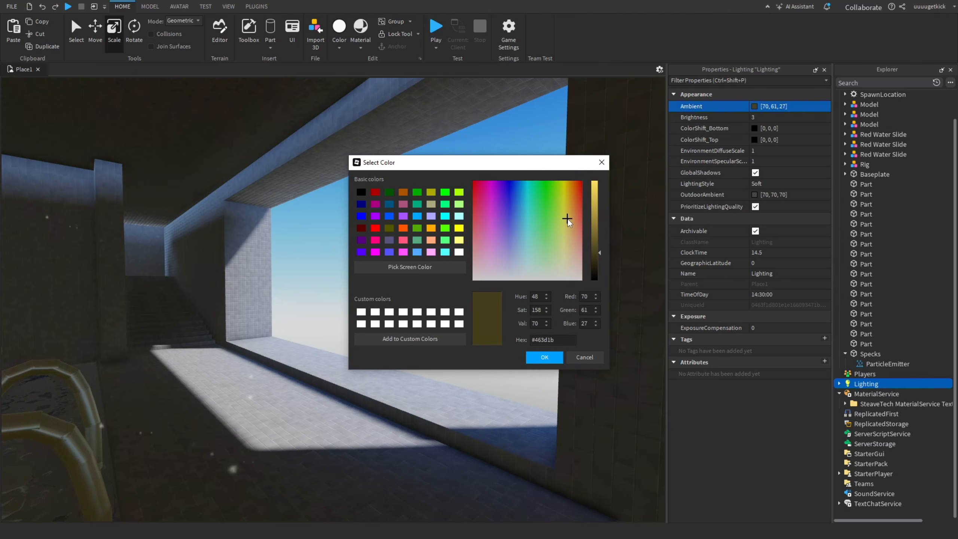
Change Lighting's Ambient to orange [195, 123, 51] and set ClockTime to about 17.6.
left_click_drag(567, 218, 592, 212)
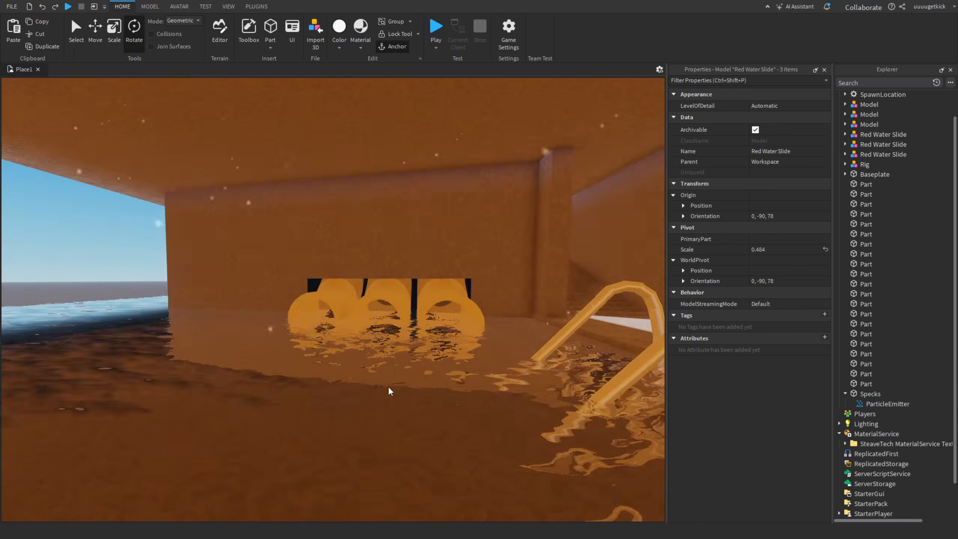
right_click_drag(388, 387, 461, 292)
left_click(866, 423)
left_click_drag(803, 262, 815, 264)
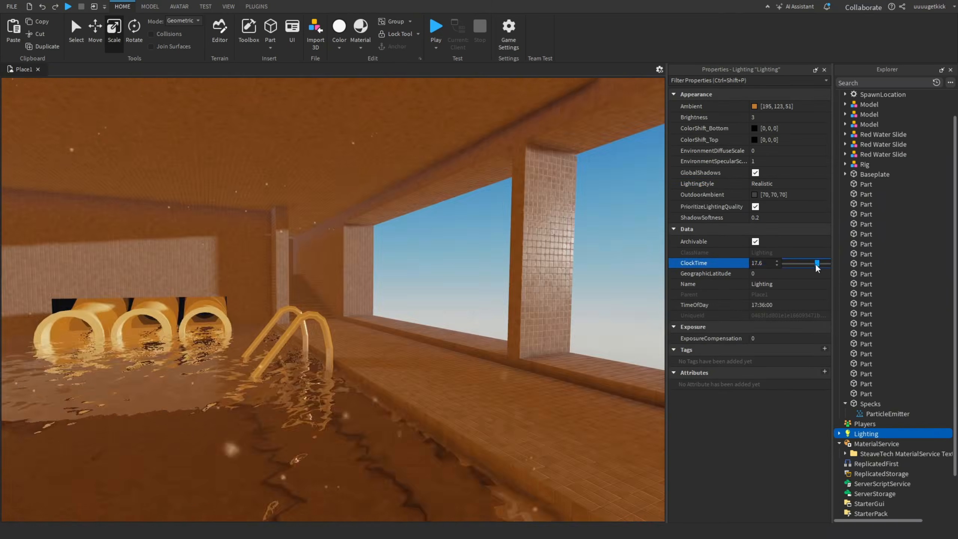
Open Lighting's OutdoorAmbient colour for editing and lower the Bloom effect's Threshold to about 1.78.
left_click(754, 194)
left_click(869, 463)
left_click_drag(807, 205, 797, 205)
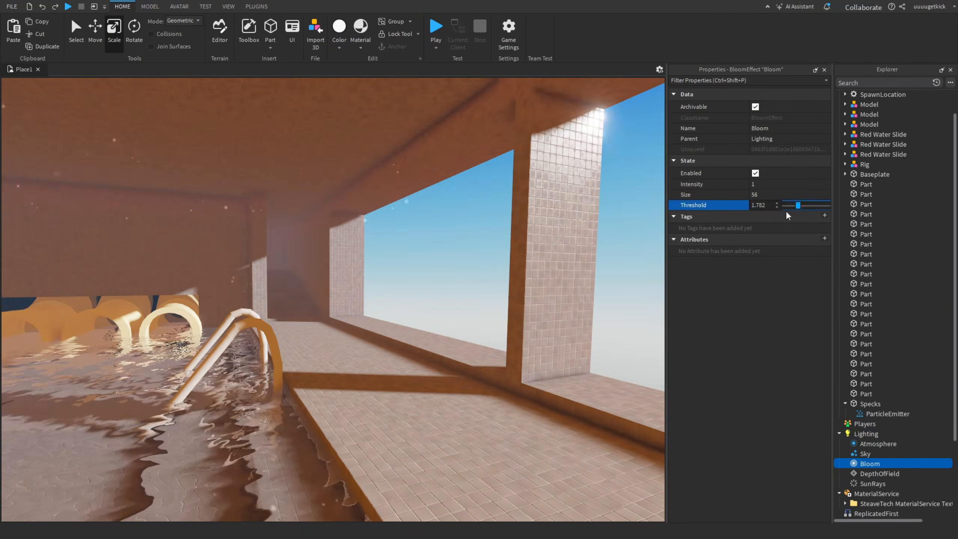
Give the ColorCorrection effect a warm yellowish TintColor.
left_click(755, 216)
left_click(568, 213)
left_click(544, 357)
right_click_drag(490, 396, 507, 460)
Set the DepthOfField effect's FarIntensity to 0.773 and open its NearIntensity for editing.
left_click(879, 483)
left_click_drag(786, 184, 817, 185)
left_click(807, 217)
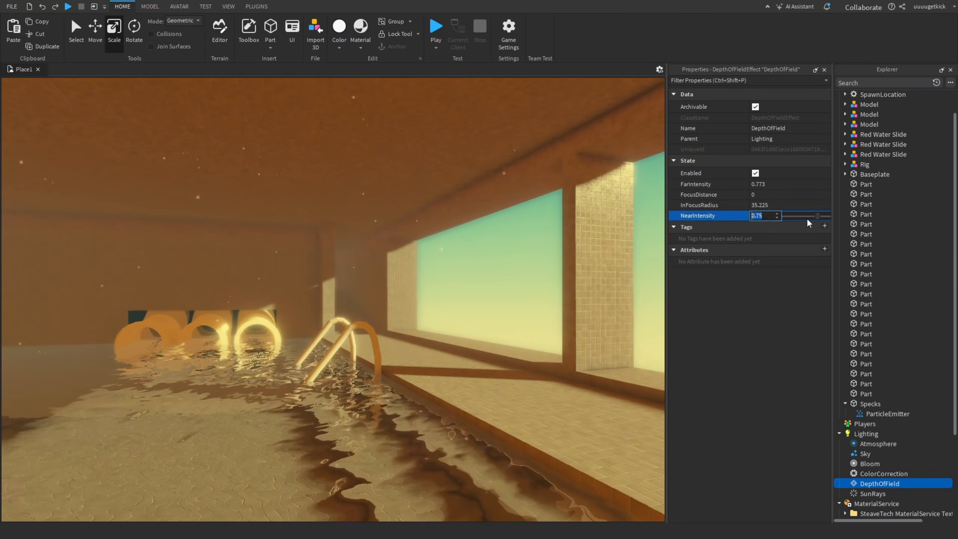
Pick a new warm Ambient colour for Lighting and accept it.
left_click(866, 434)
left_click(754, 106)
left_click(594, 196)
left_click(545, 358)
Select the two pool handrail models together and change their material and colour.
left_click(869, 115)
left_click(868, 125, "ctrl")
left_click(360, 30)
left_click(339, 48)
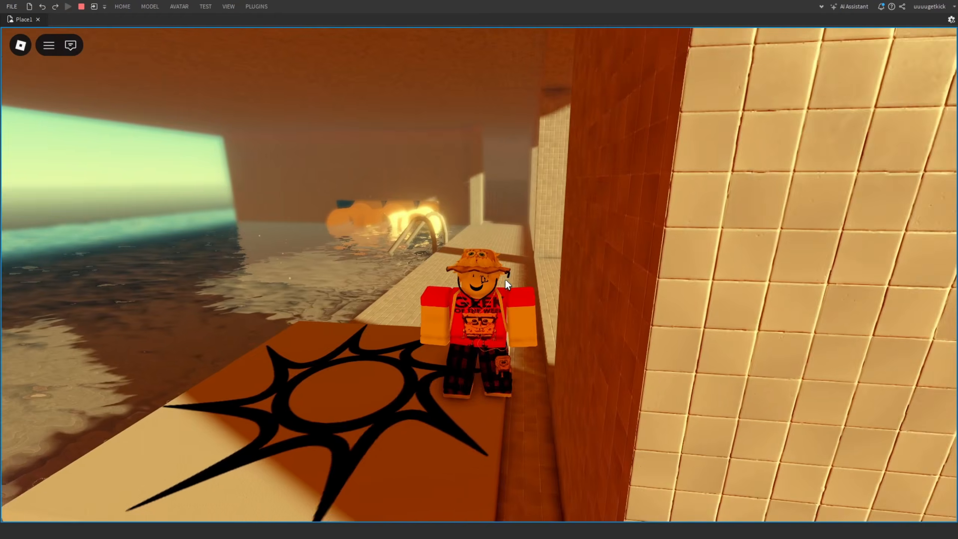
Playtest the pool room, moving the character through the water to examine the lighting, reflections and slides.
key("w")
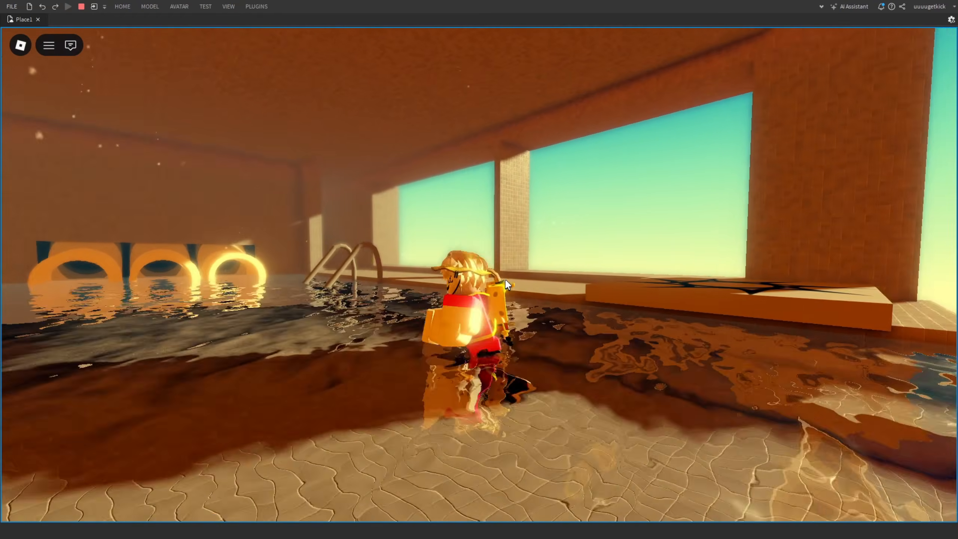
right_click_drag(504, 279, 504, 279)
key("s")
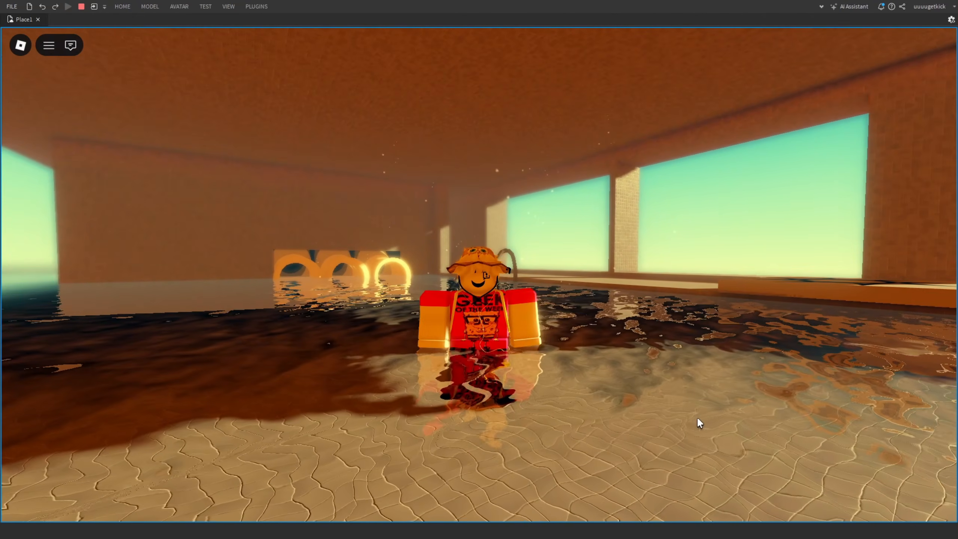
scroll(660, 441, "down", 3)
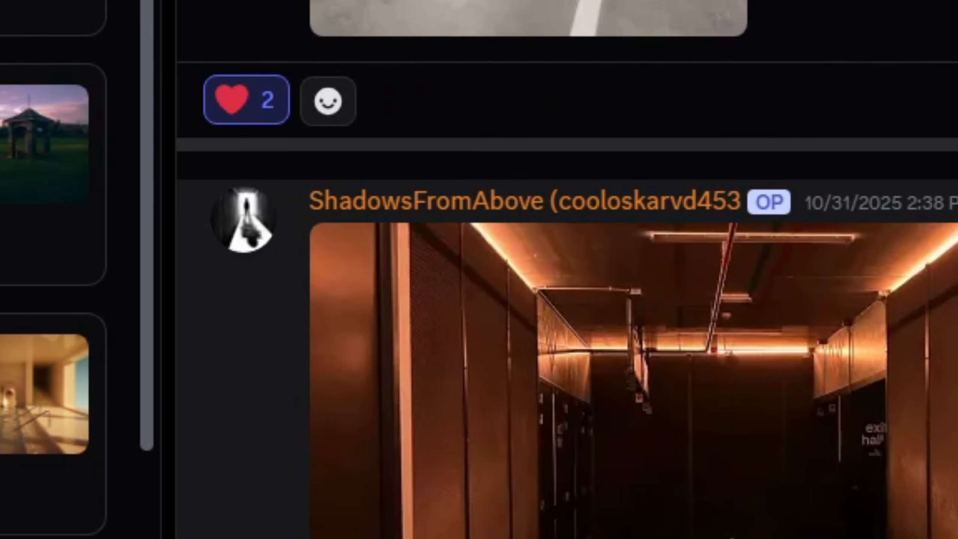
Insert a part, stretch it into a thin floor slab for the corridor, and shift the duplicated 10.39-stud-wide strip across it.
left_click(905, 528)
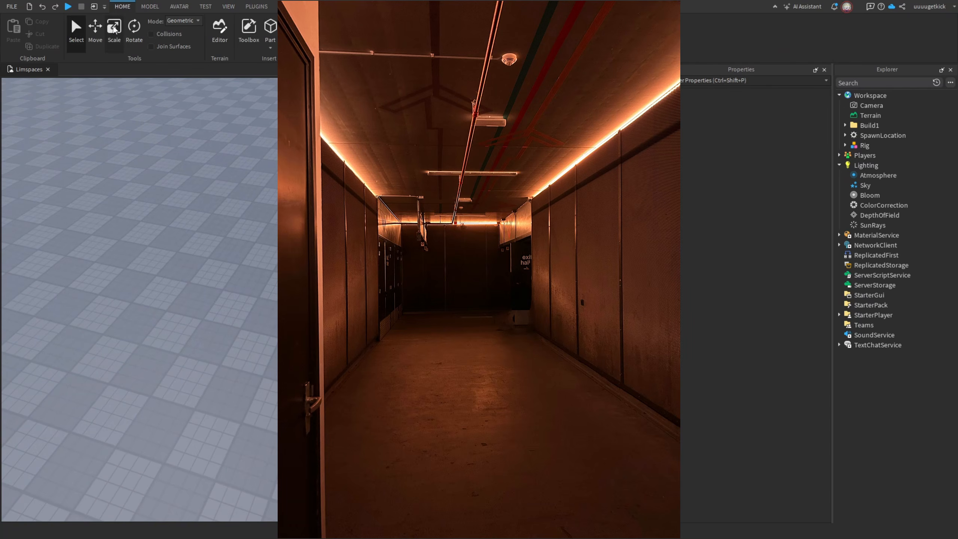
left_click(270, 29)
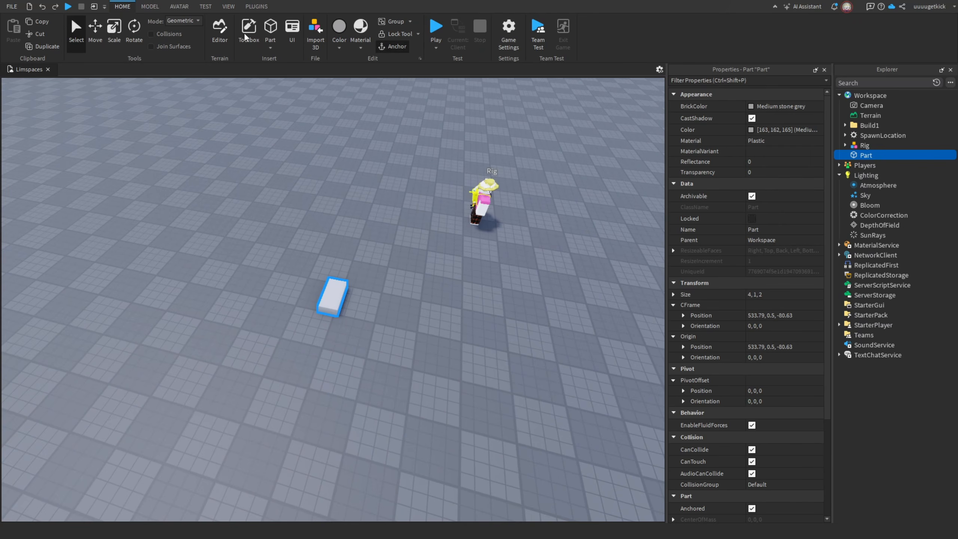
left_click(120, 36)
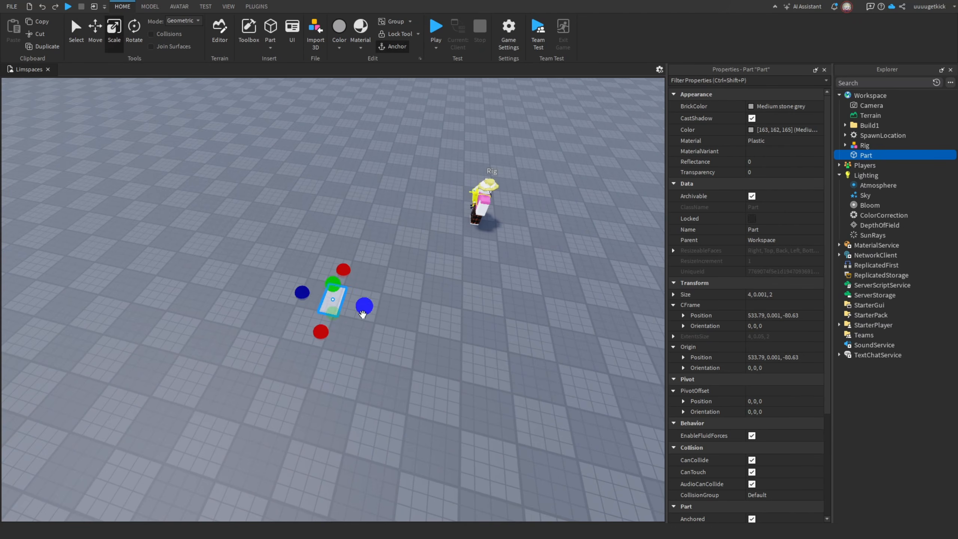
left_click_drag(364, 303, 561, 342)
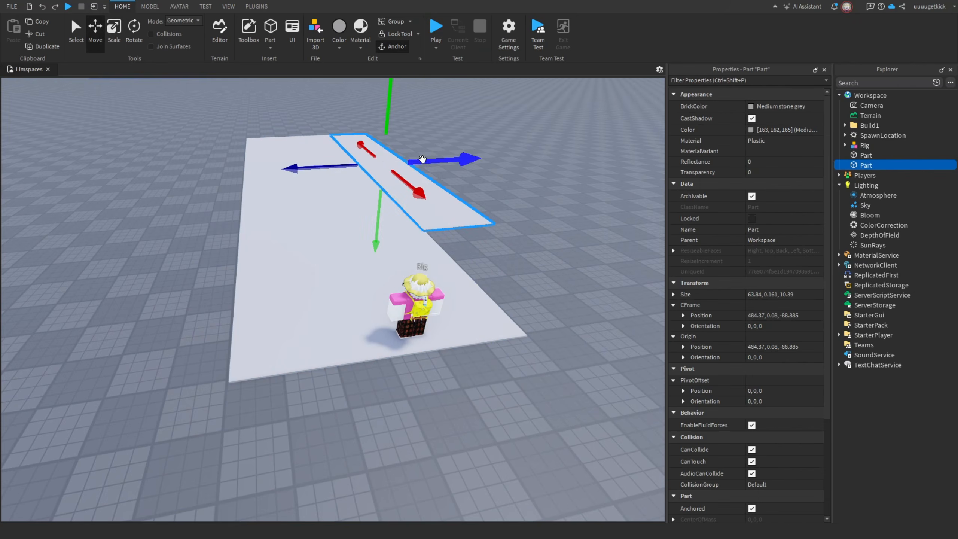
left_click_drag(422, 159, 260, 177)
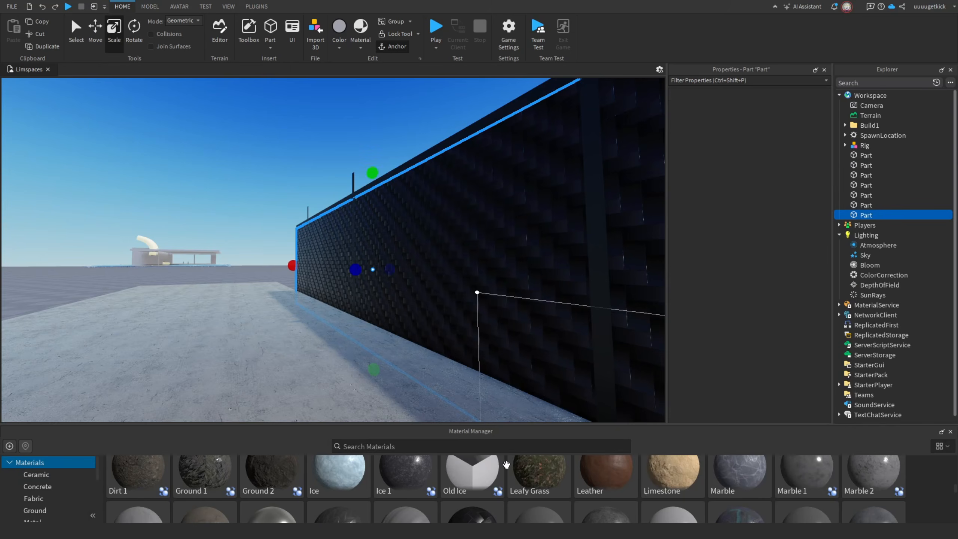
Choose a material from the Material Manager for the corridor's long dark wall panel.
left_click(466, 487)
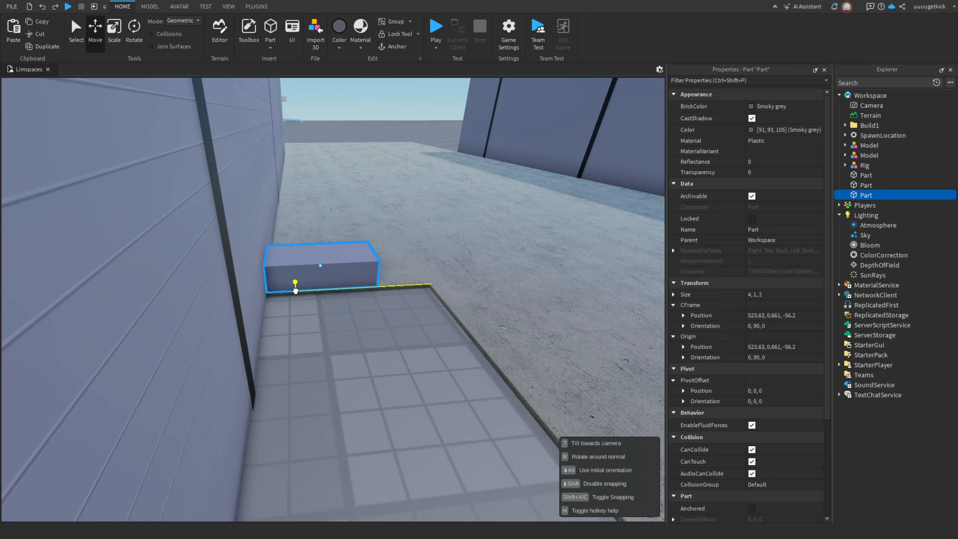
Reposition the Smoky grey block at the corridor wall's opening and switch to scaling the white panel beside the metal door.
left_click_drag(299, 278, 449, 262)
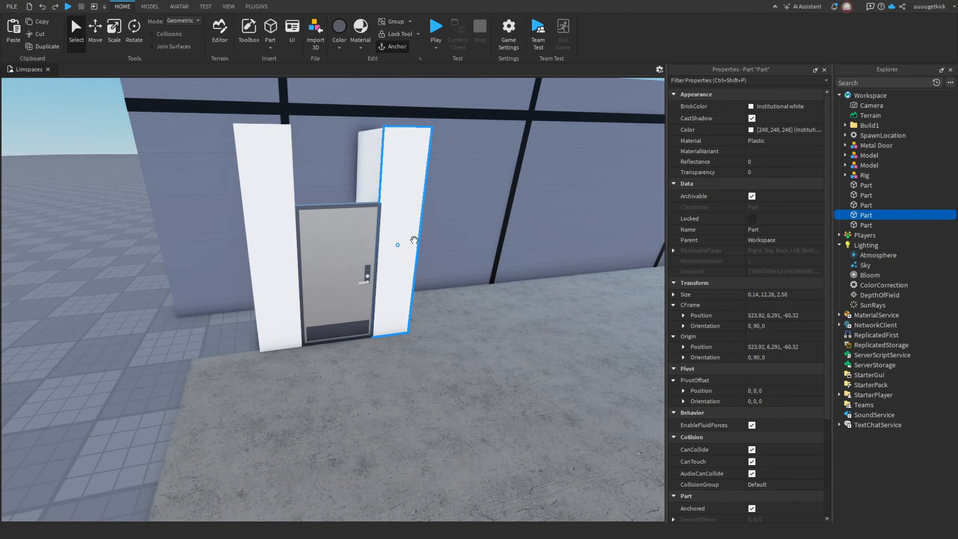
key("ctrl+3")
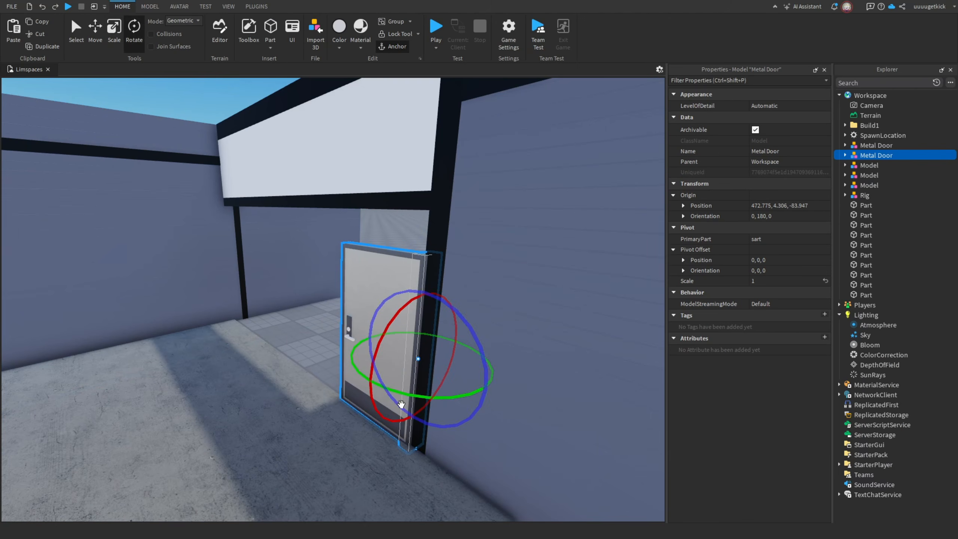
Swing the second metal door open by rotating it about 60 degrees around its vertical axis.
left_click_drag(400, 404, 414, 402)
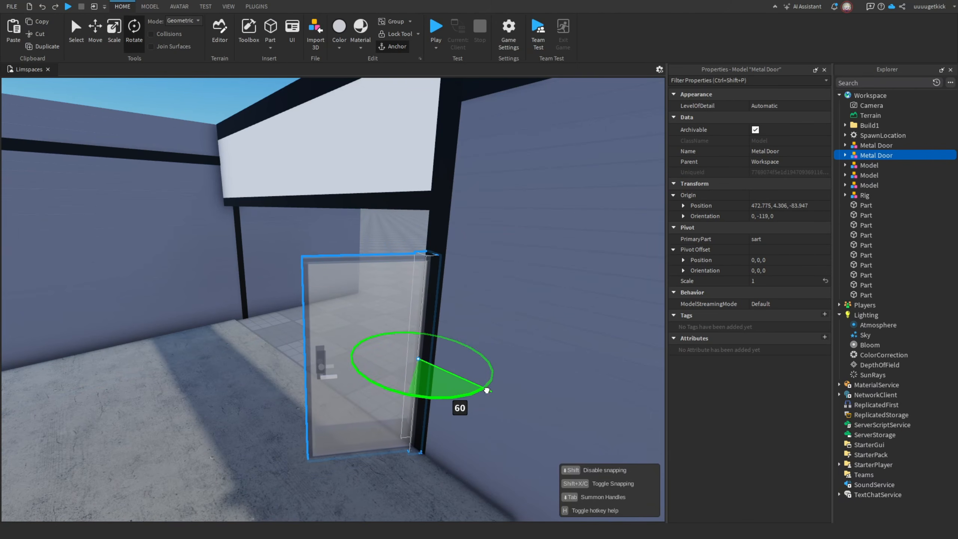
left_click_drag(486, 391, 487, 392)
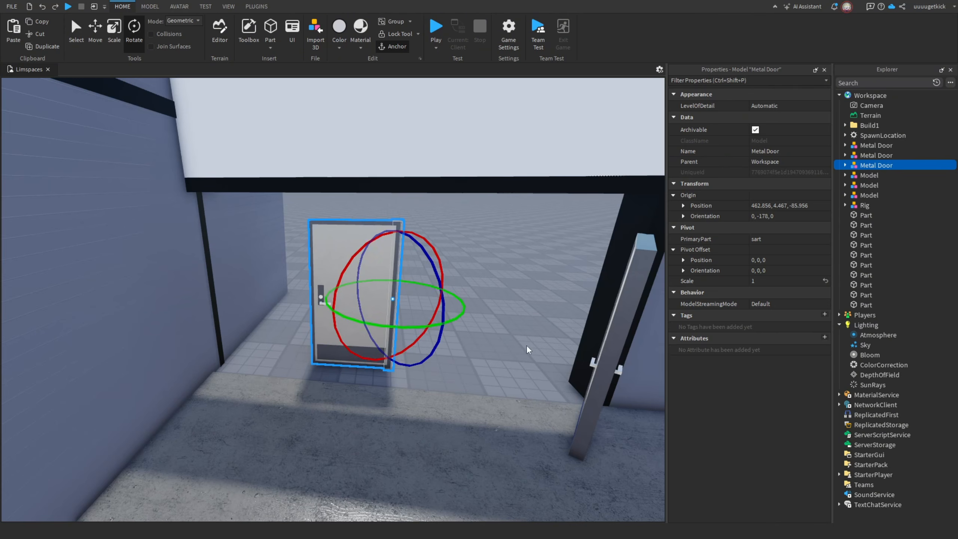
Position the metal door in the wall opening and extend the row with a duplicated door and a duplicated black divider pillar.
left_click_drag(372, 351, 279, 373)
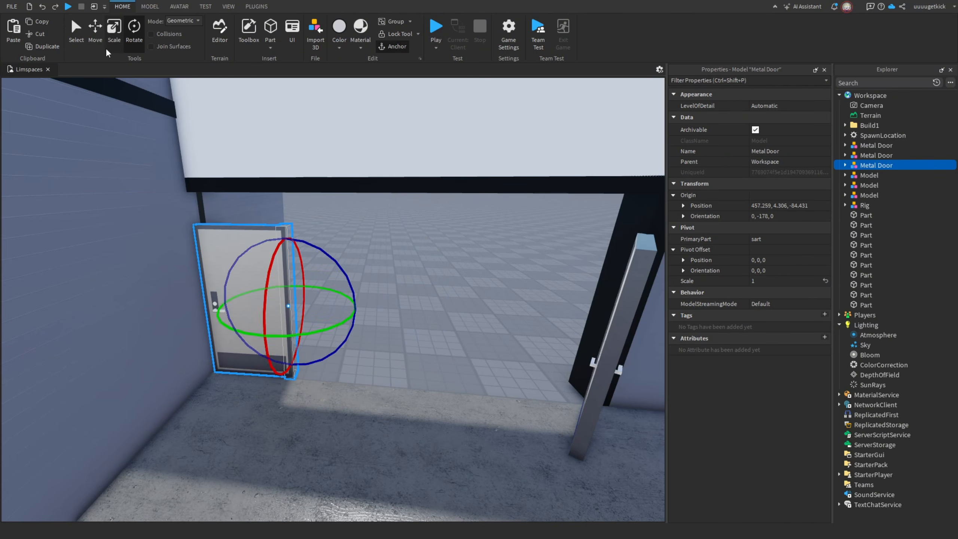
left_click_drag(339, 310, 490, 347)
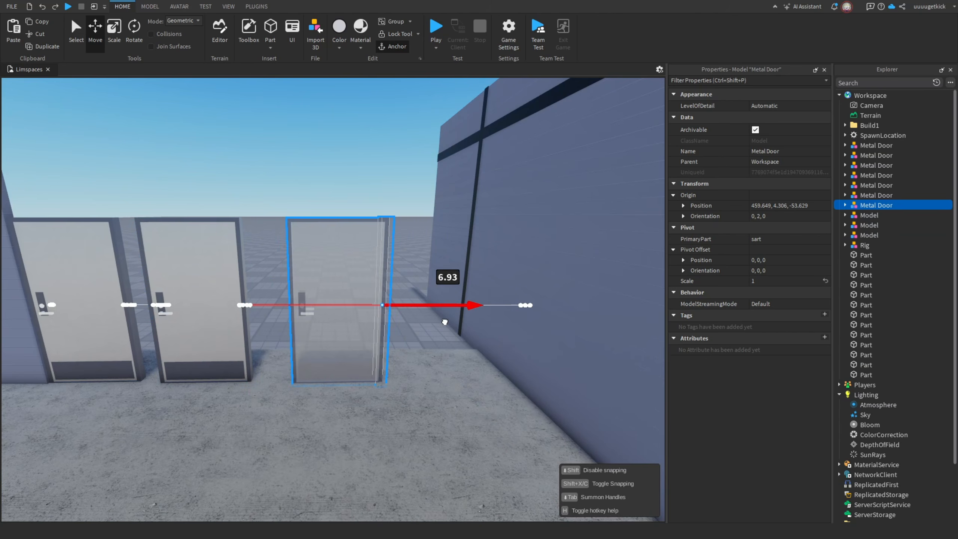
key("ctrl+d")
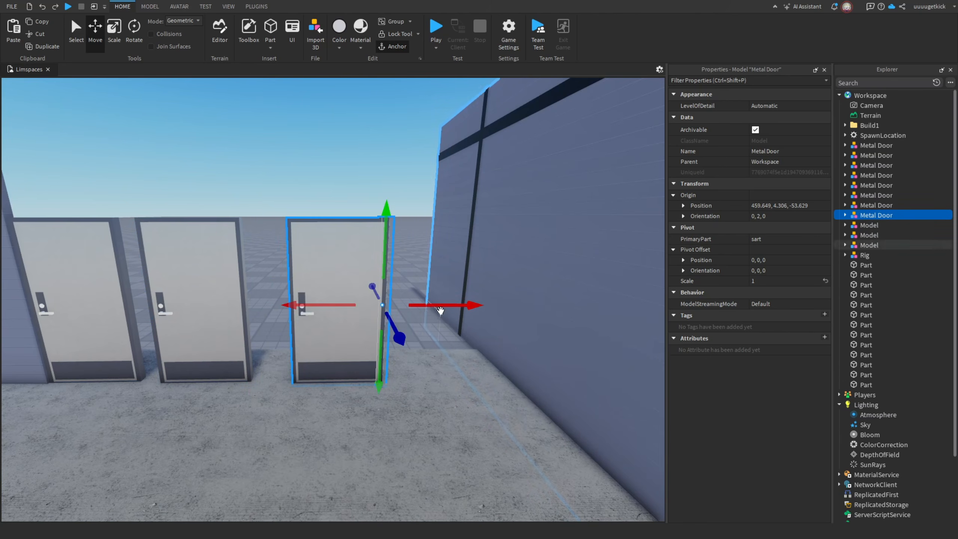
left_click_drag(443, 310, 577, 310)
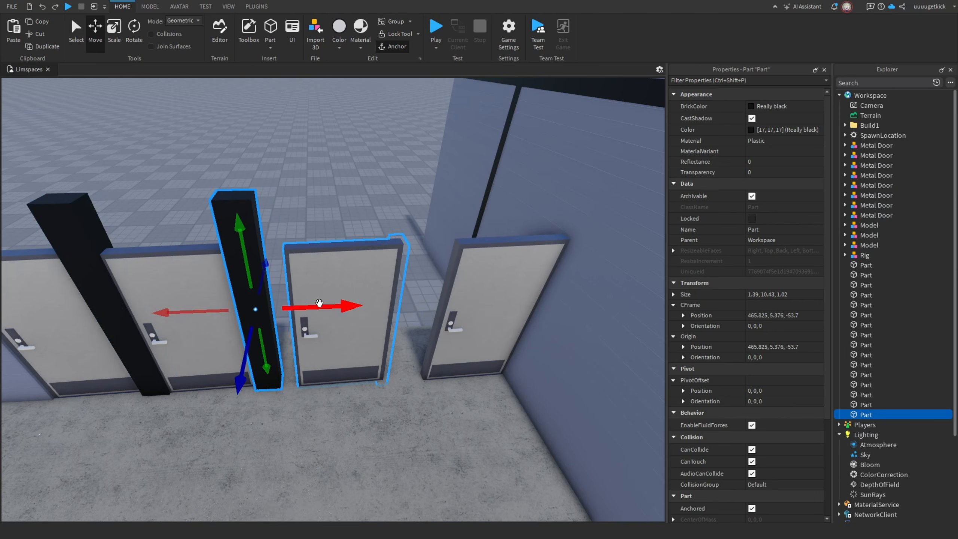
key("ctrl+d")
left_click_drag(320, 306, 469, 307)
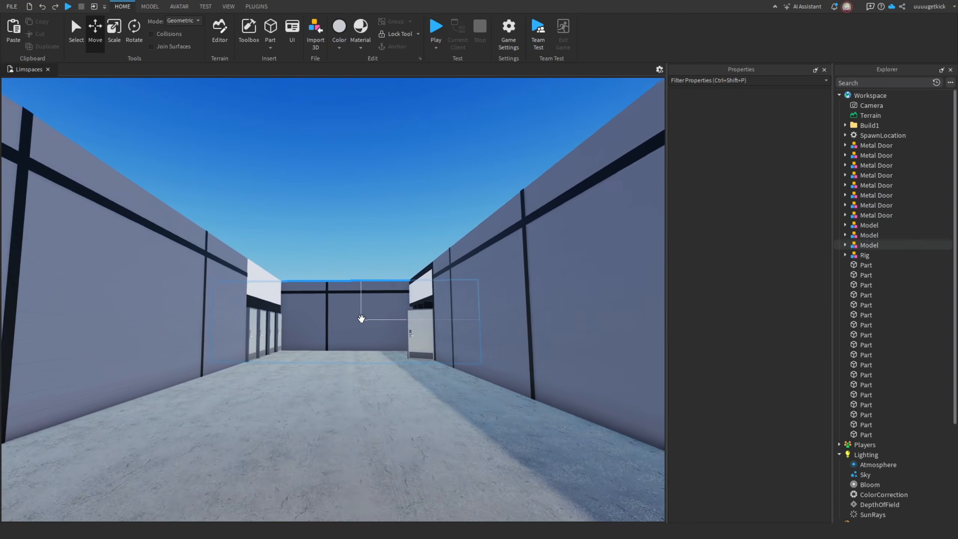
Examine the corridor from its near end and switch to Discord to compare it with the reference photo.
key("s")
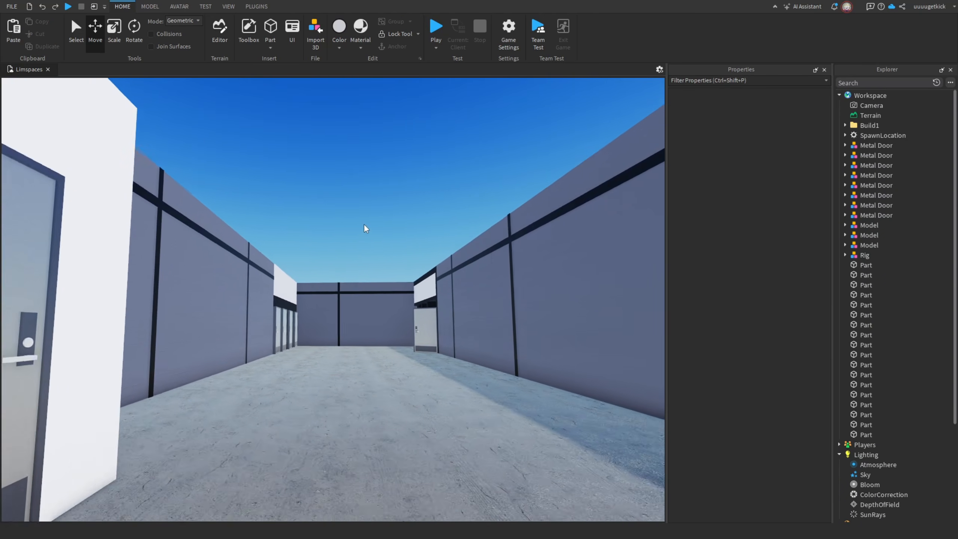
key("w")
right_click_drag(362, 223, 363, 222)
key("s")
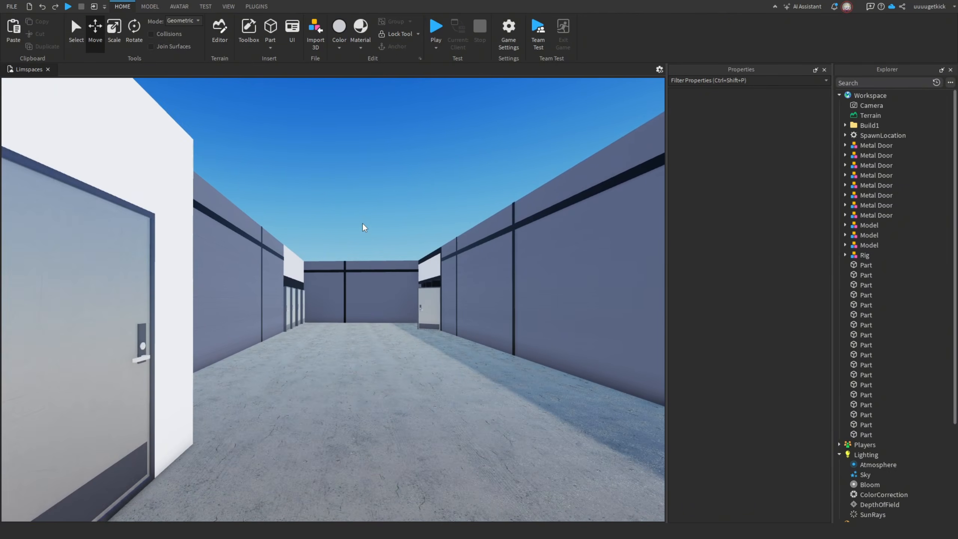
key("w")
key("super")
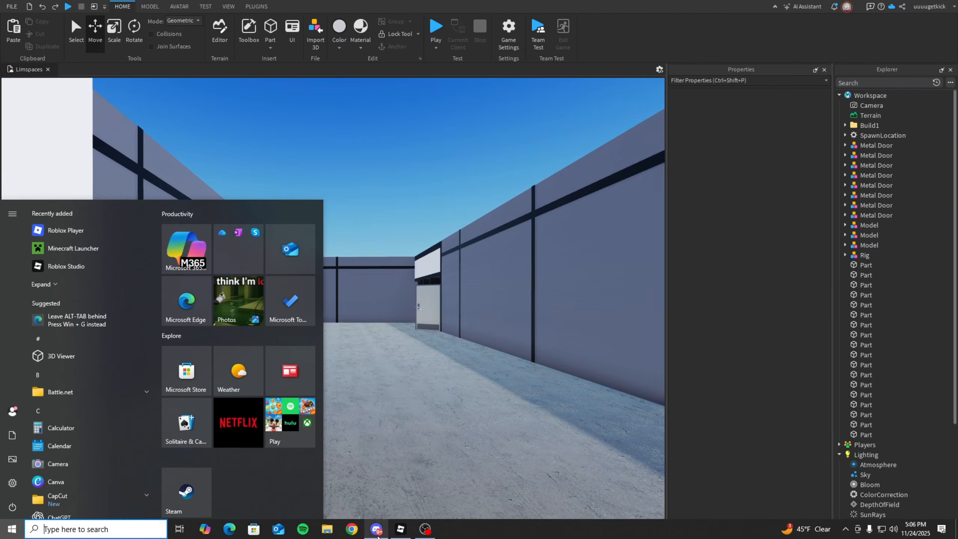
left_click(376, 528)
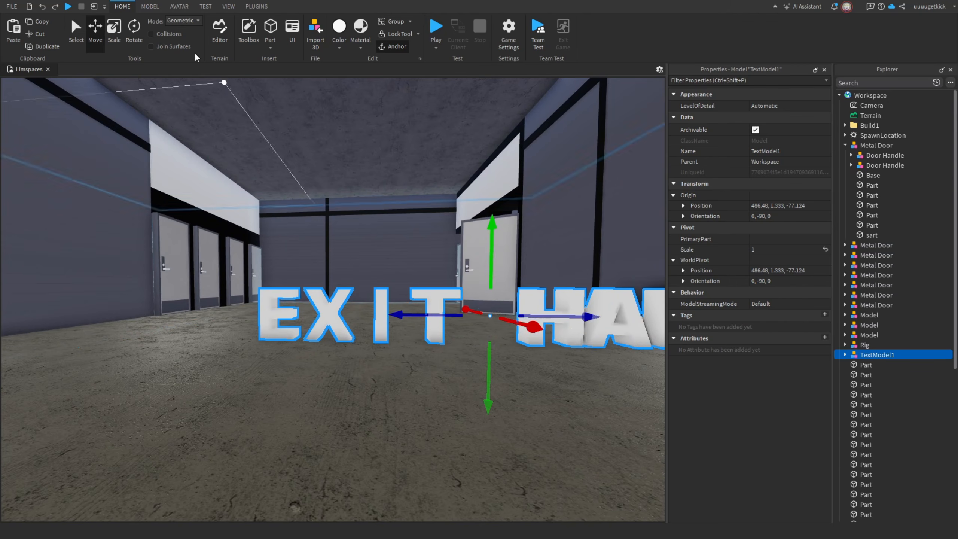
Reposition the EXIT HALL text model near the metal door.
left_click_drag(492, 278, 476, 316)
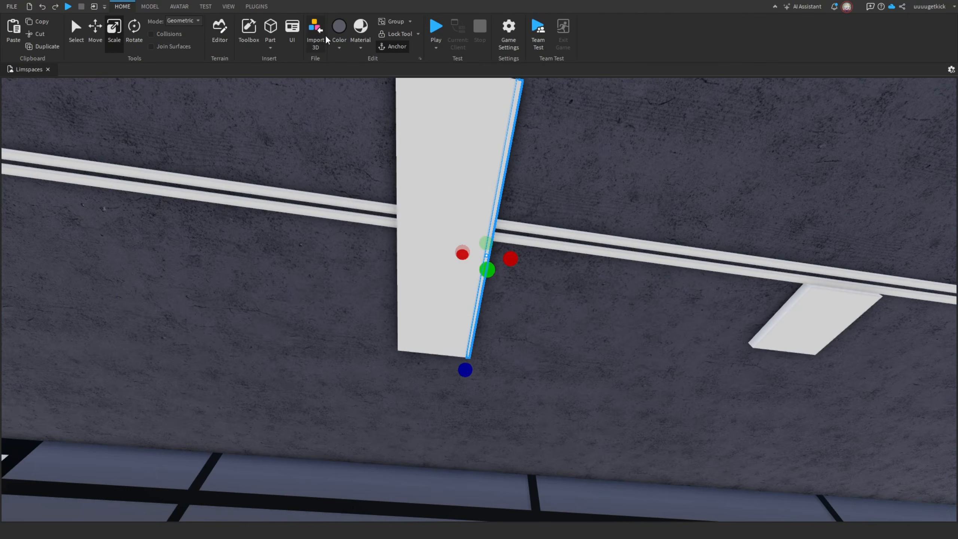
Bring back the Explorer and Properties and open the colour setting of the ceiling light's thin edge strip.
left_click(23, 36)
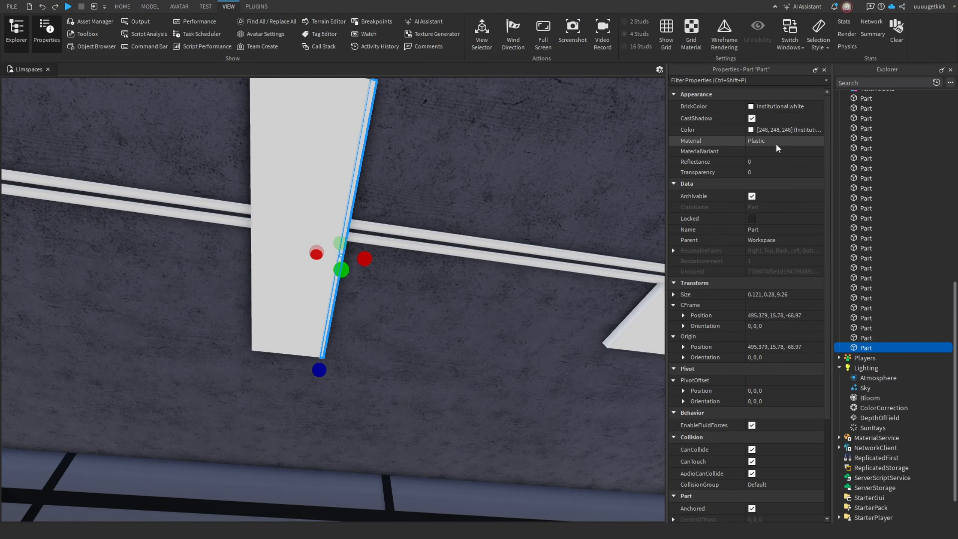
left_click(752, 107)
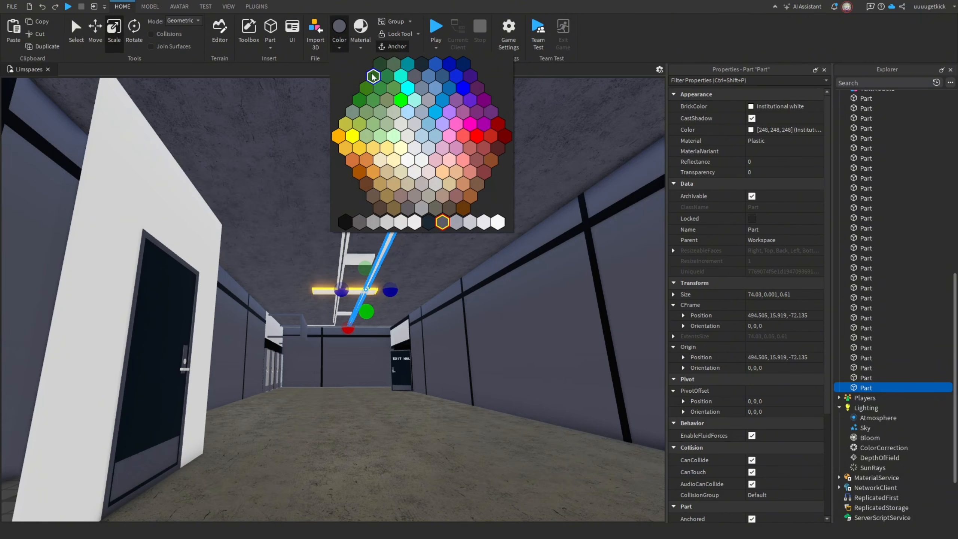
Color the long ceiling stripe Parsley green and its narrower copy Maroon, and place another copy of the stripe alongside.
left_click(372, 77)
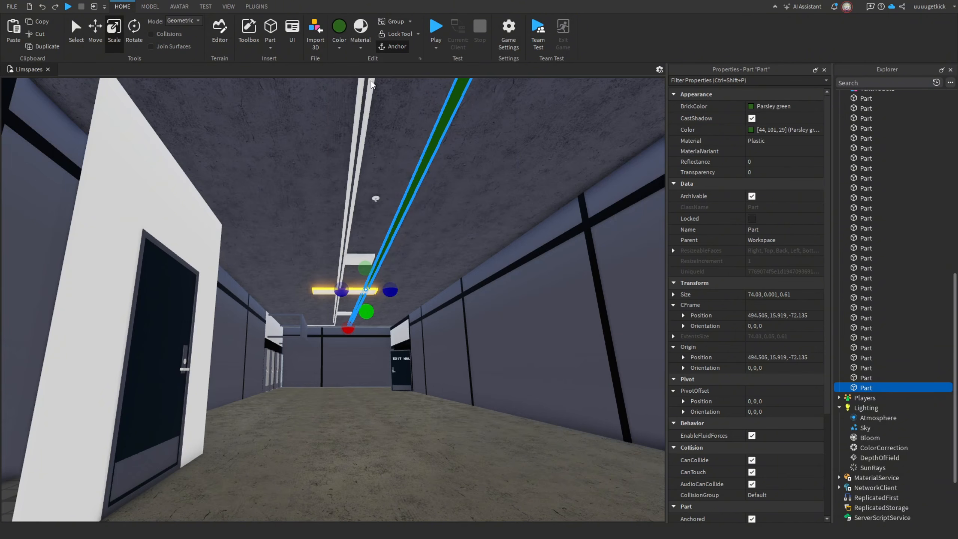
left_click_drag(390, 290, 403, 289)
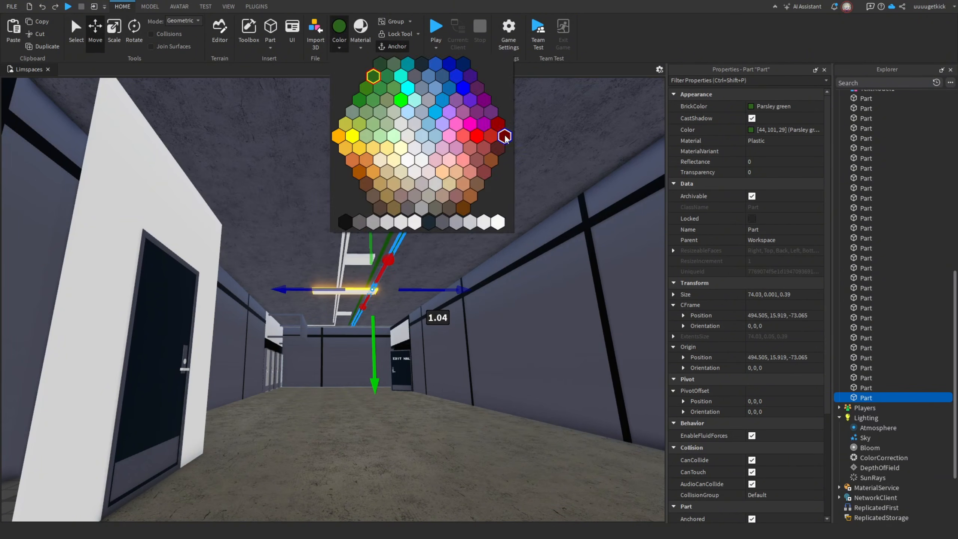
left_click(504, 137)
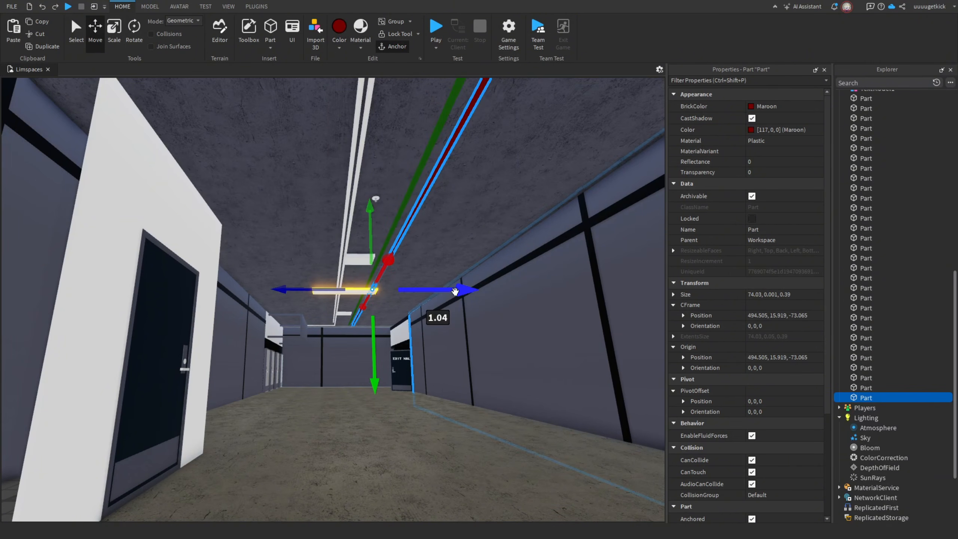
key("ctrl+d")
left_click_drag(460, 289, 449, 290)
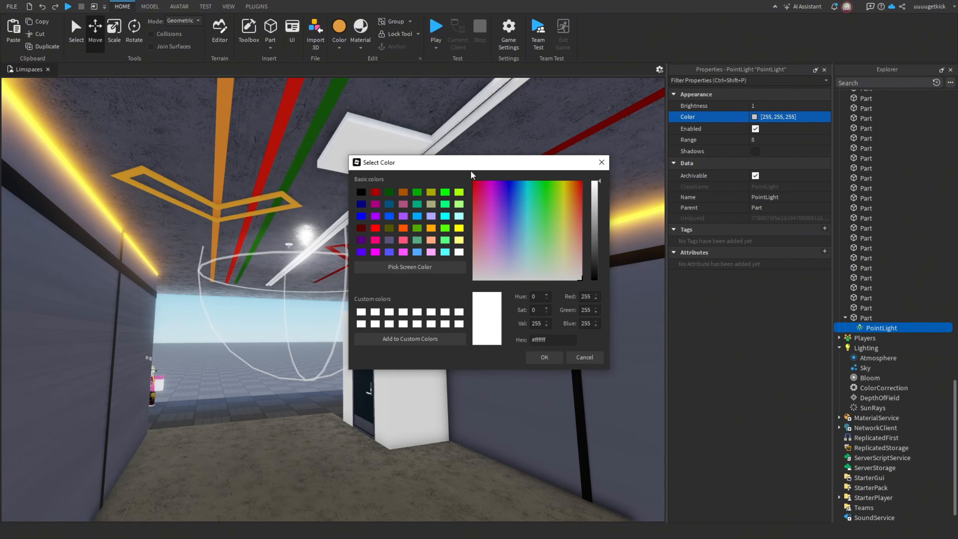
Choose orange [255, 165, 55] as the PointLight's color, compare with the reference photo in Discord, and return to Roblox Studio.
left_click(572, 204)
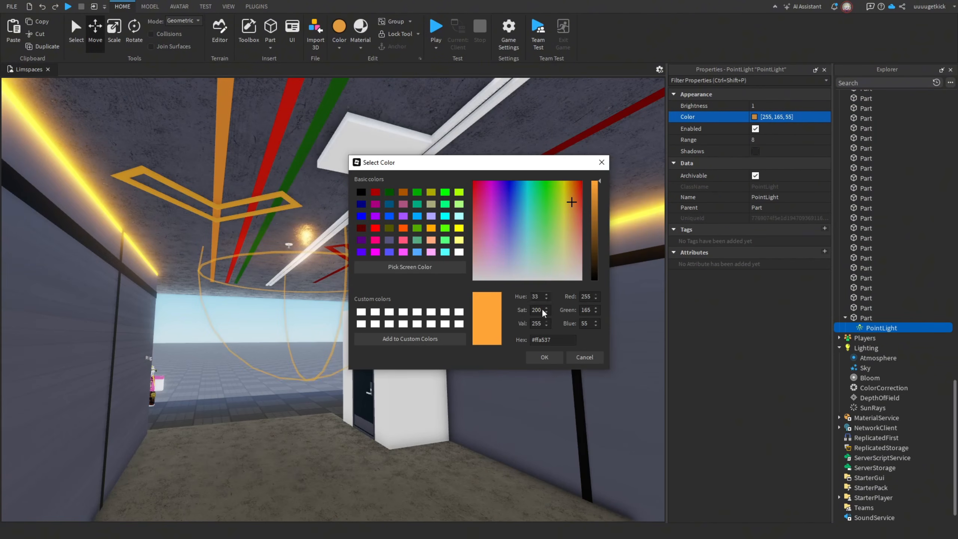
key("super")
left_click(376, 529)
key("super")
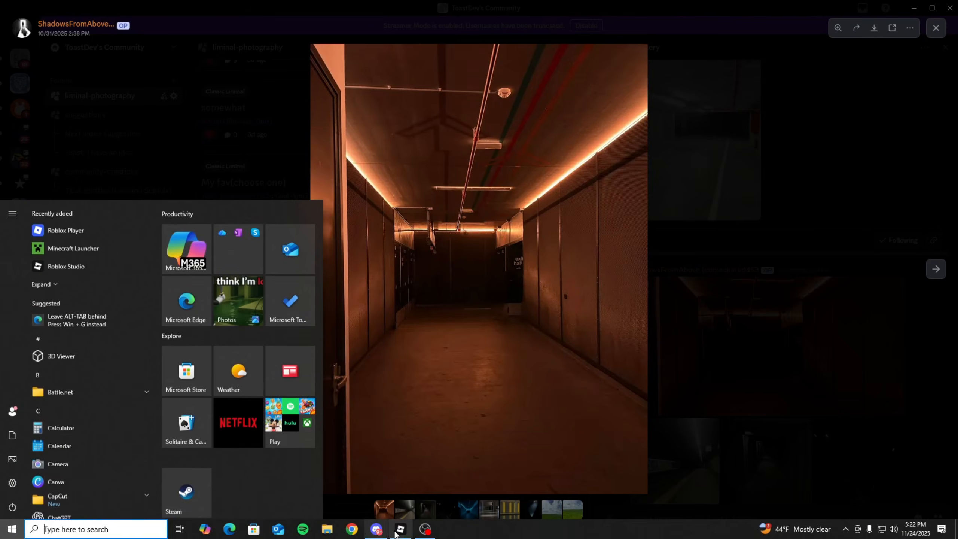
left_click(399, 529)
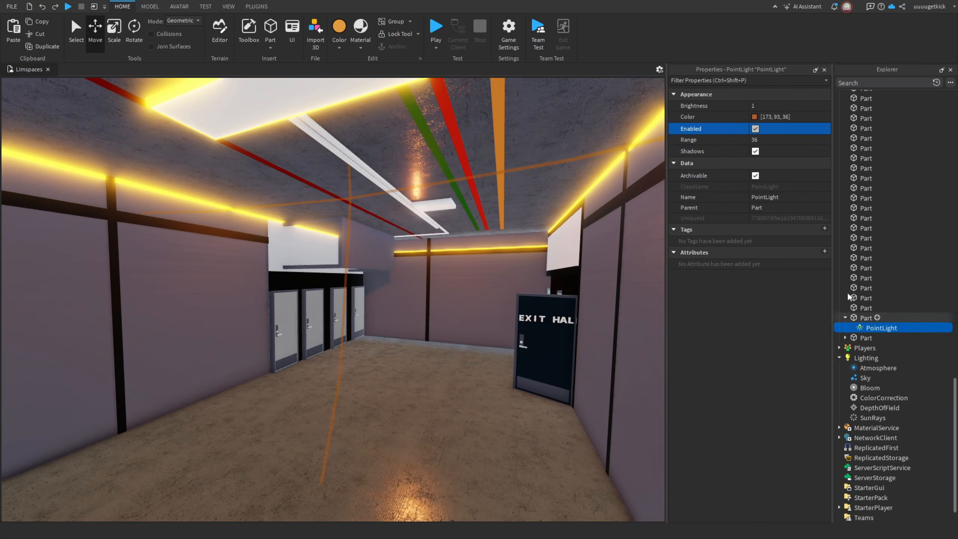
Turn off shadows on both orange PointLights in the corridor.
left_click(755, 151)
left_click(846, 338)
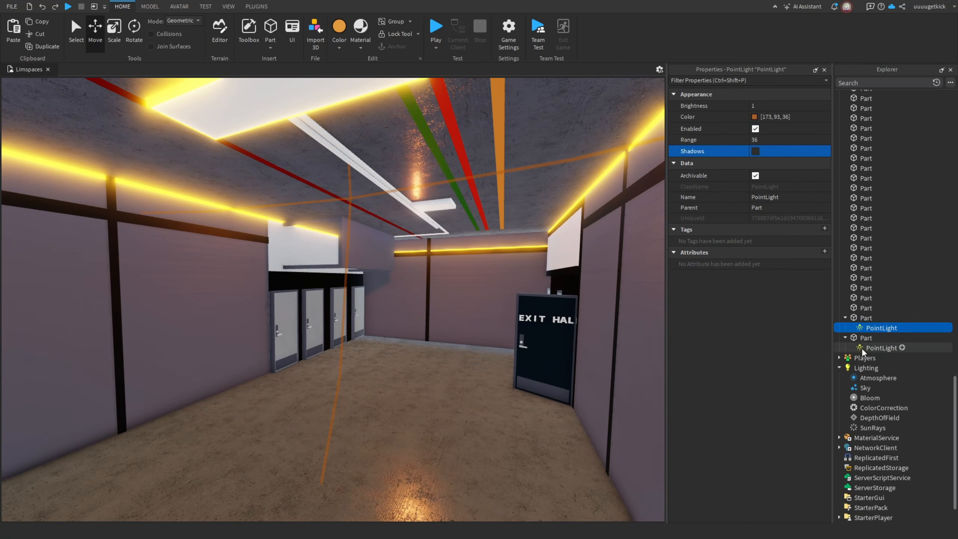
left_click(862, 348)
left_click(755, 151)
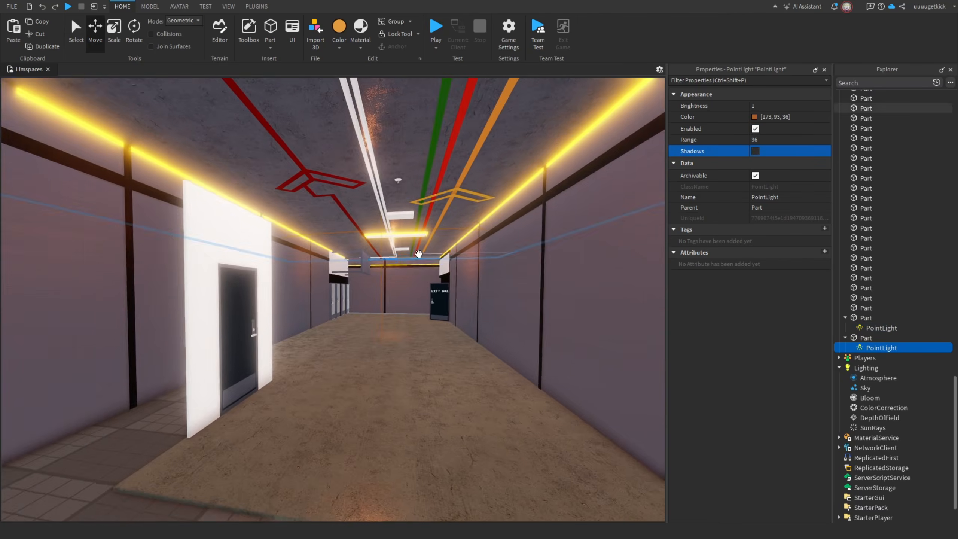
right_click_drag(419, 254, 417, 255)
key("w")
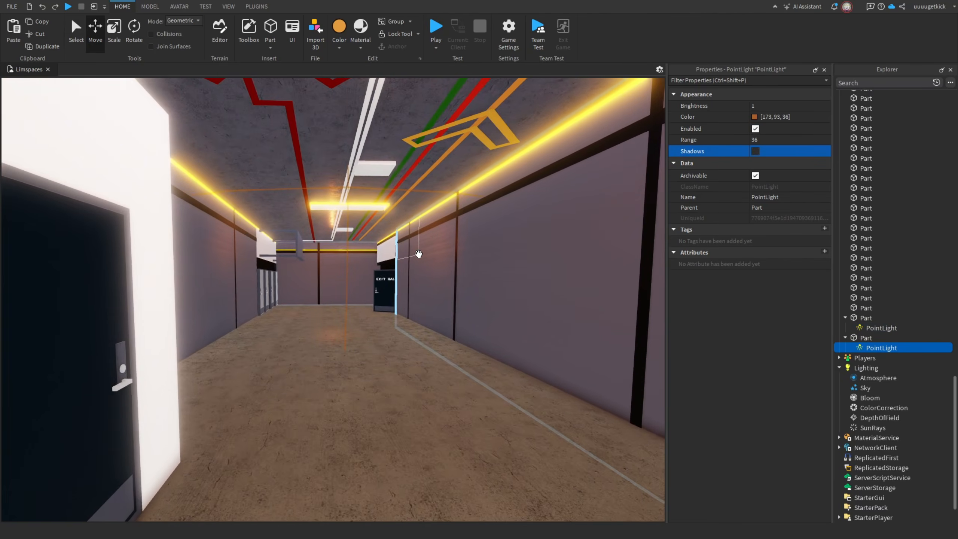
key("s")
key("super")
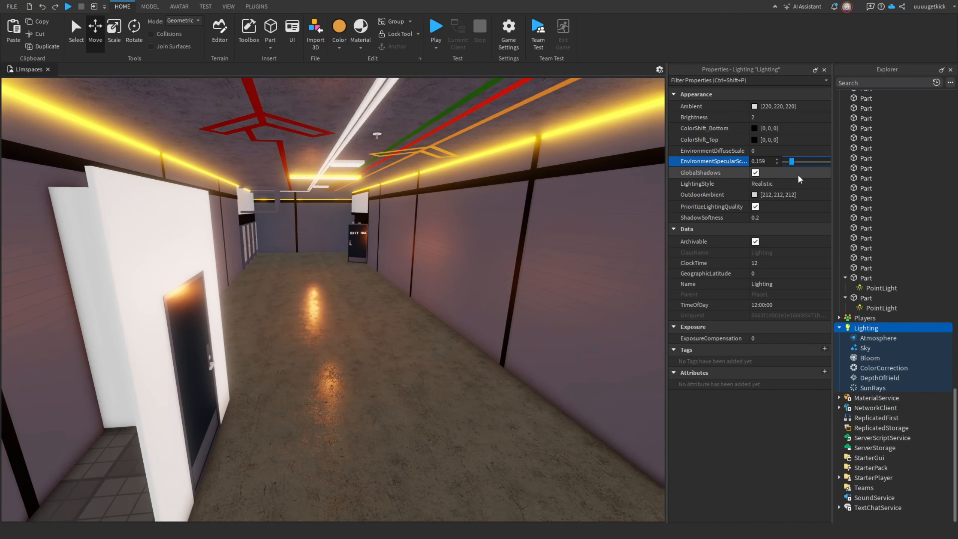
Adjust the Lighting service's shadow and ambient settings, choosing a darker grey as the Ambient color.
left_click(755, 173)
left_click(754, 105)
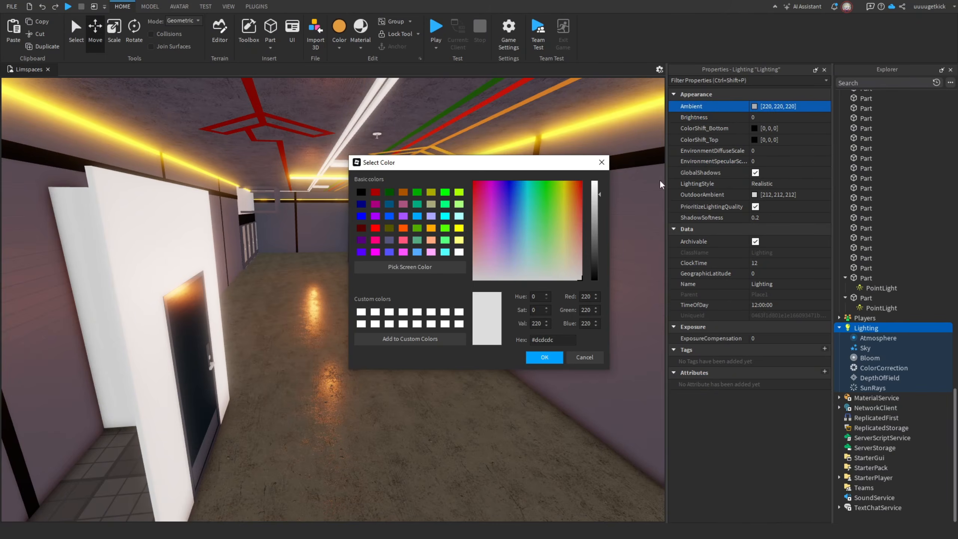
left_click(598, 255)
left_click(544, 356)
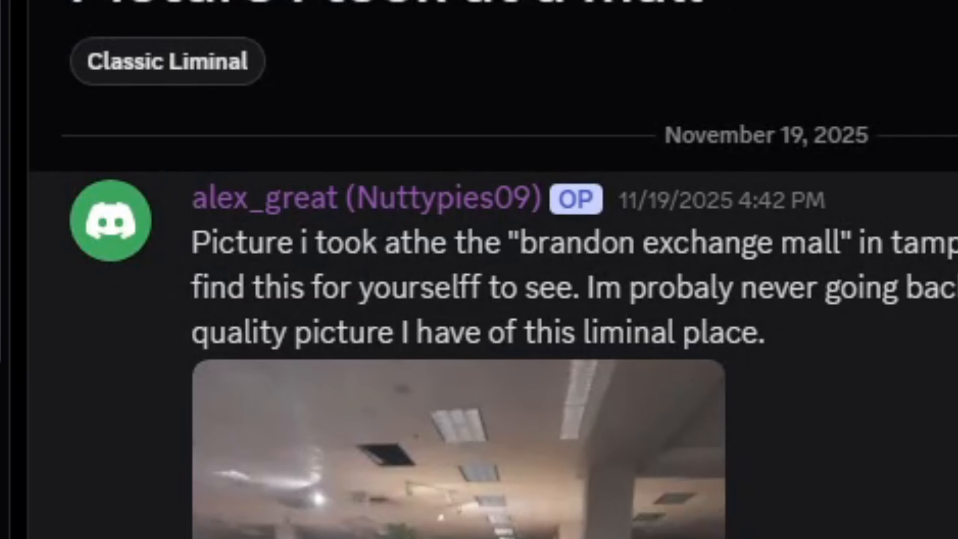
Open the mall photo as the new reference and insert a part stretched into a thin floor slab about 116 studs wide.
left_click(756, 346)
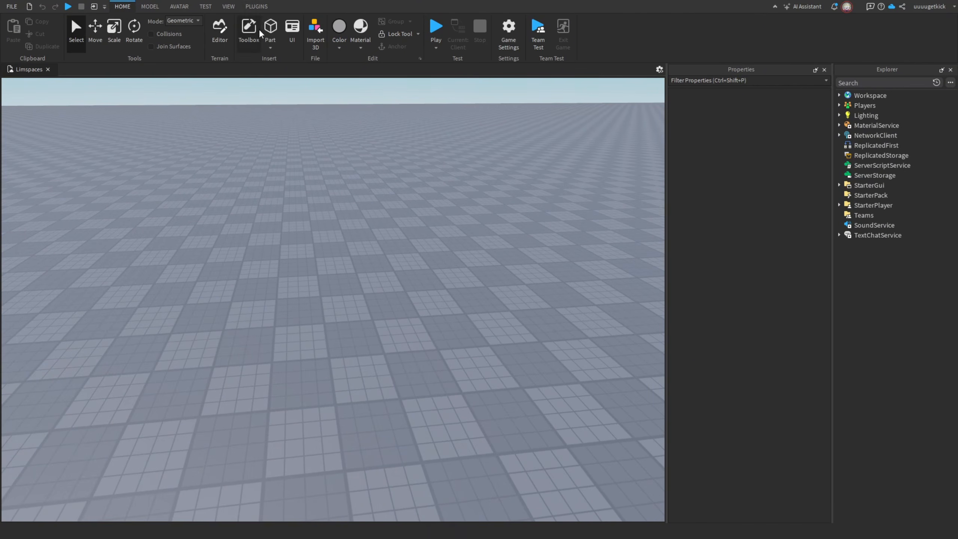
left_click(270, 31)
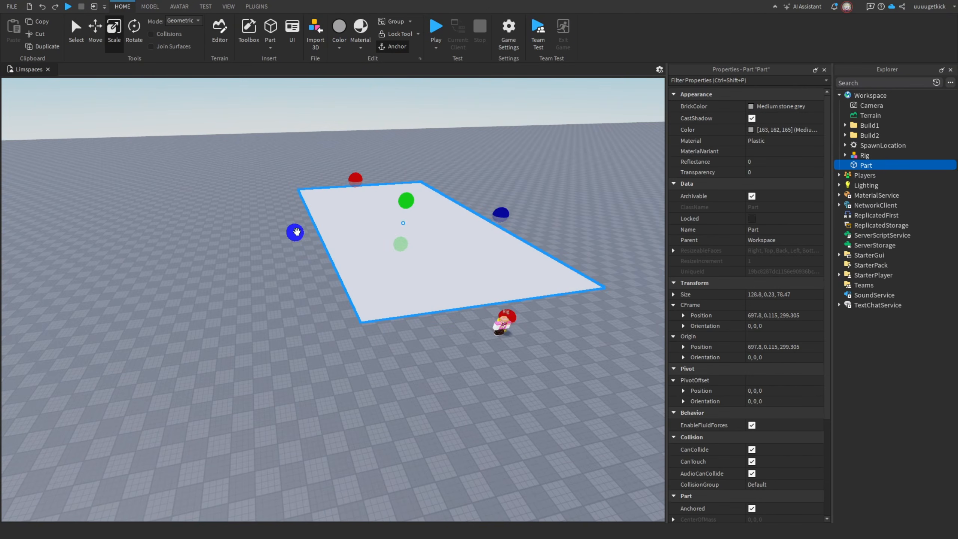
left_click_drag(295, 232, 204, 250)
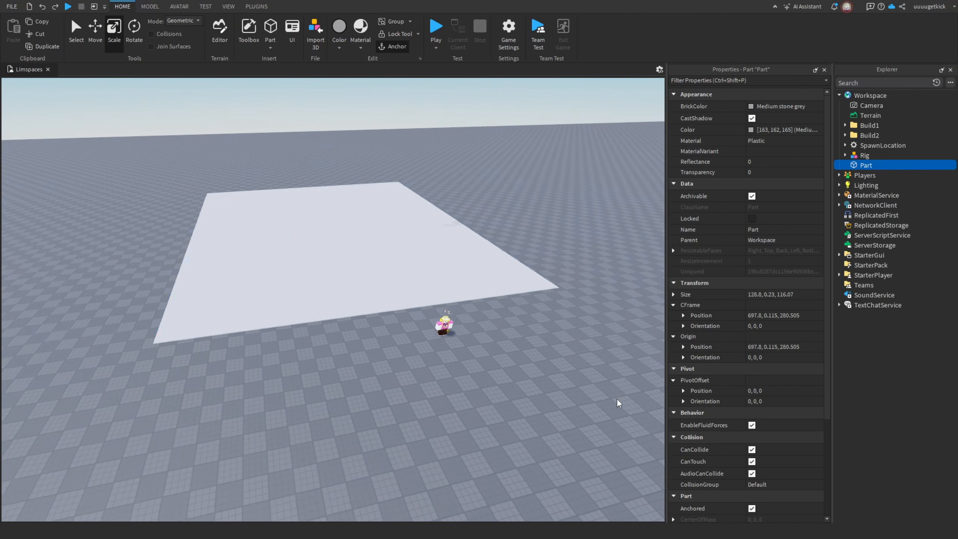
left_click(615, 398)
Switch to Discord and study the mall photo's floor layout, pillars and plant pots.
key("super")
left_click(376, 529)
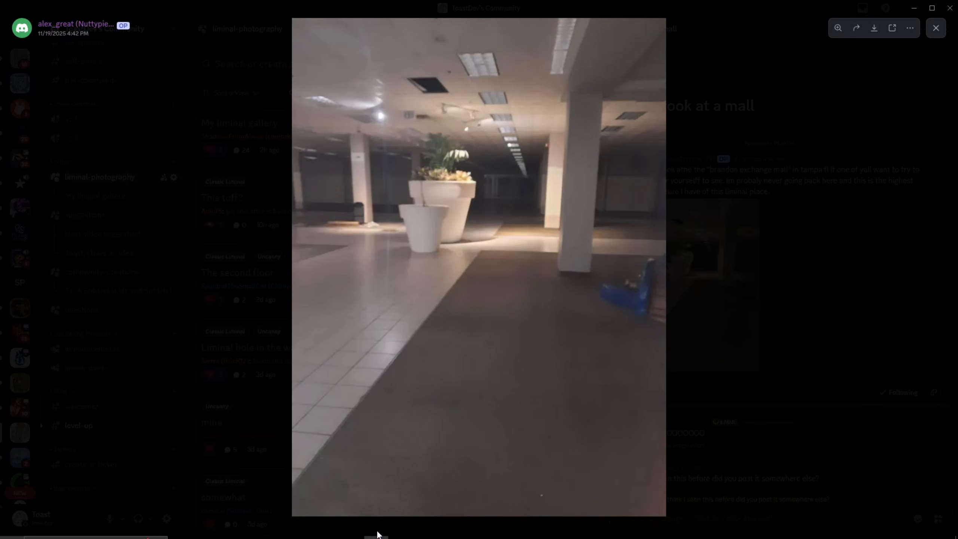
key("super")
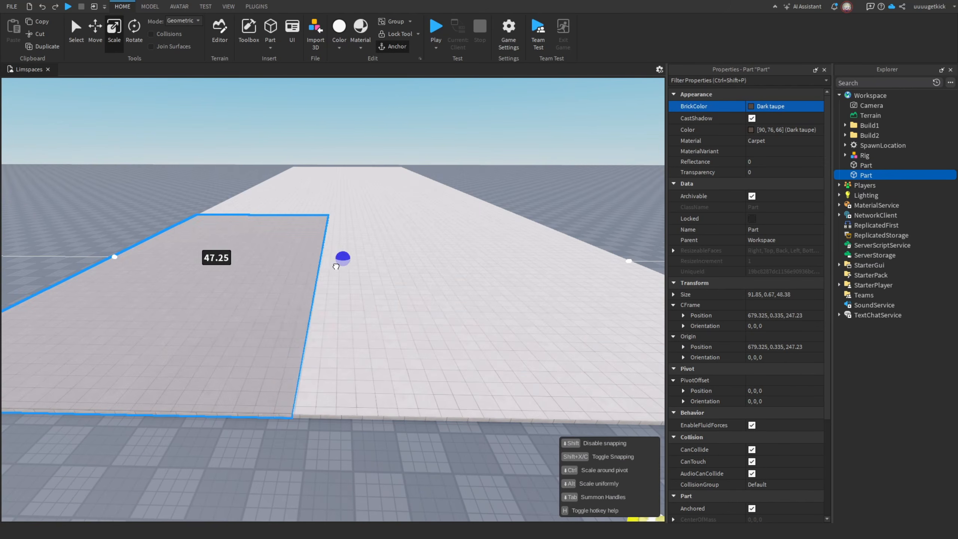
Resize the Dark taupe Carpet section on the tiled floor and shift the two far carpet copies along it.
left_click_drag(336, 266, 327, 268)
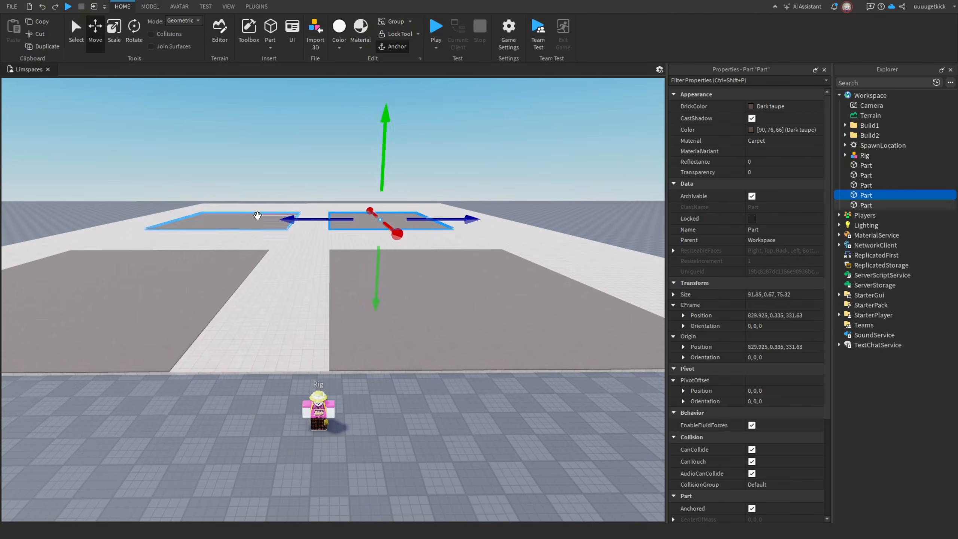
left_click_drag(368, 214, 354, 198)
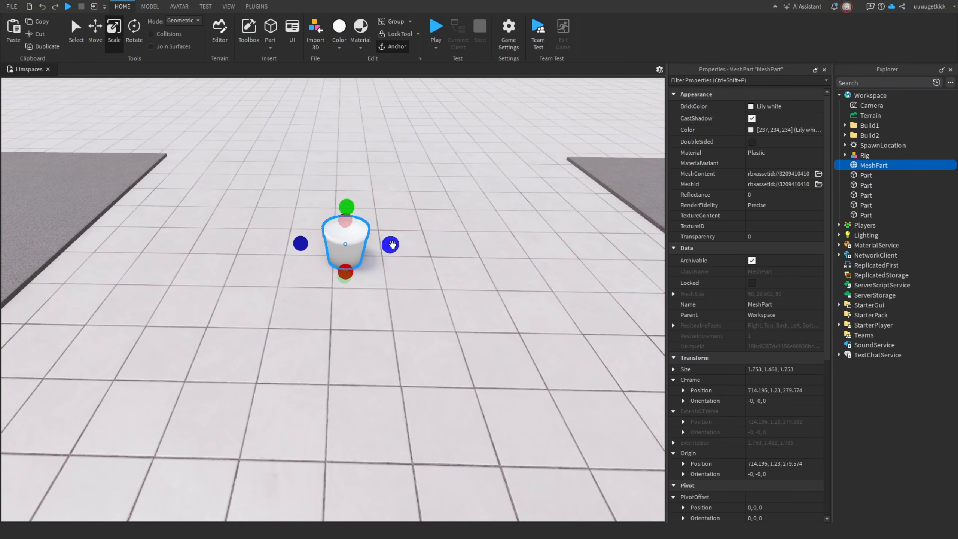
Enlarge the white pot mesh on the tiled floor to about 8.5 studs tall and widen it to match.
left_click_drag(391, 245, 462, 245)
left_click_drag(385, 272, 391, 323)
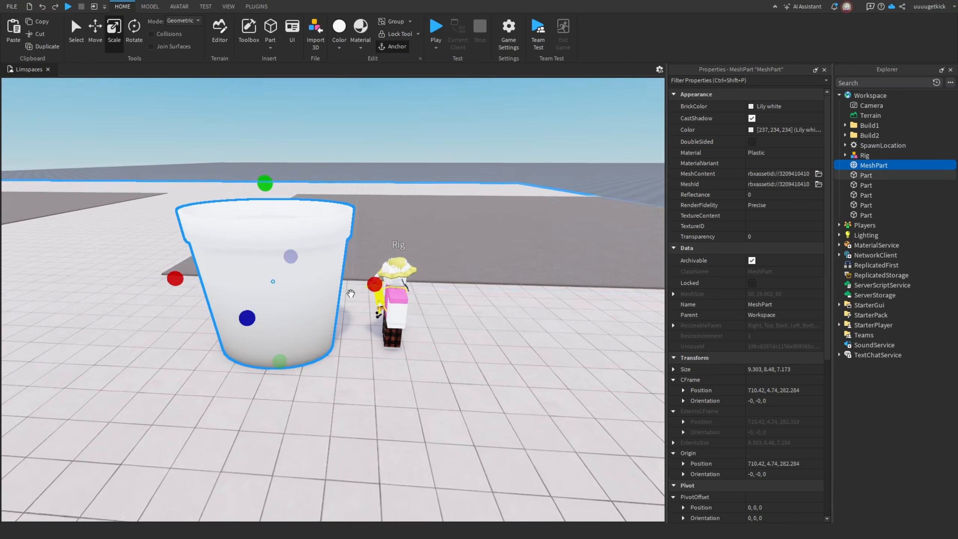
right_click_drag(351, 293, 351, 294)
left_click_drag(391, 331, 426, 330)
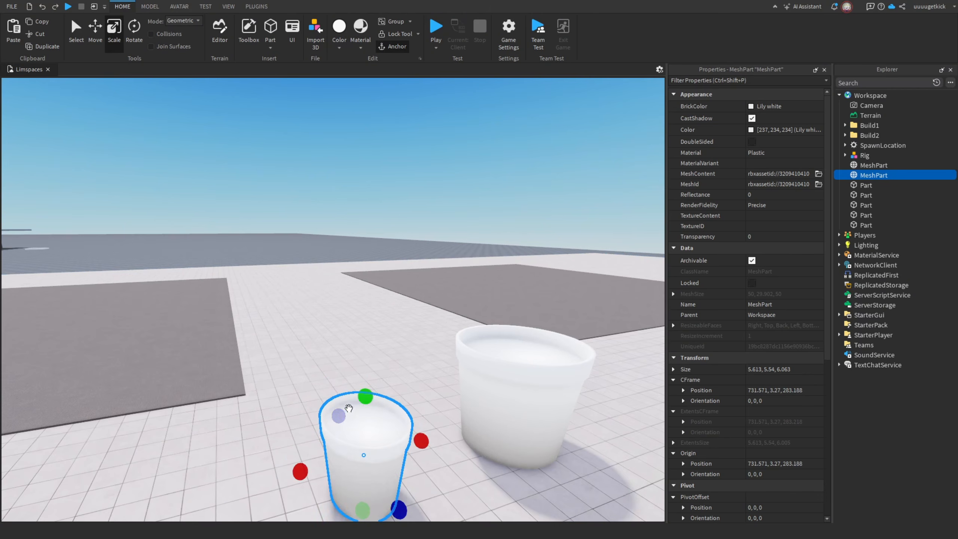
right_click_drag(348, 408, 349, 407)
scroll(349, 408, "down", 5)
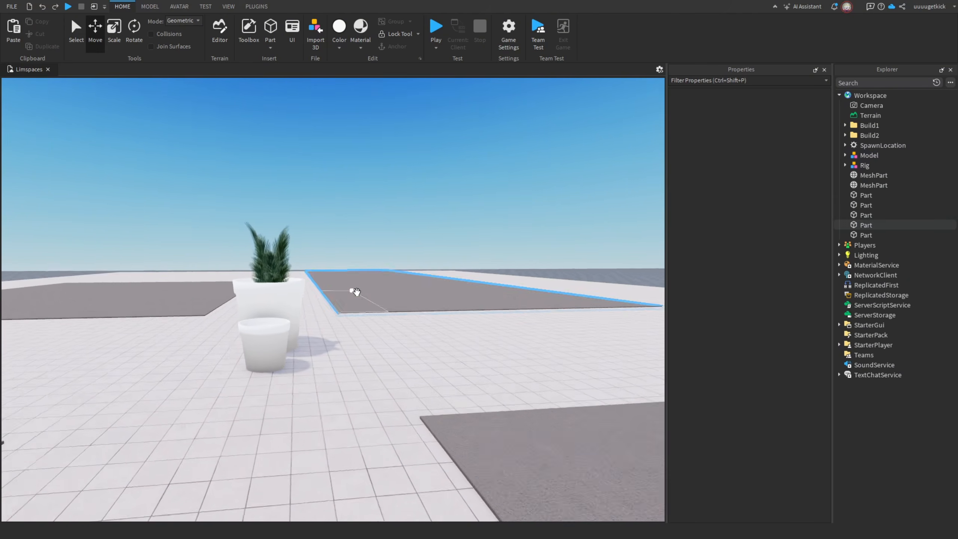
right_click_drag(354, 291, 506, 367)
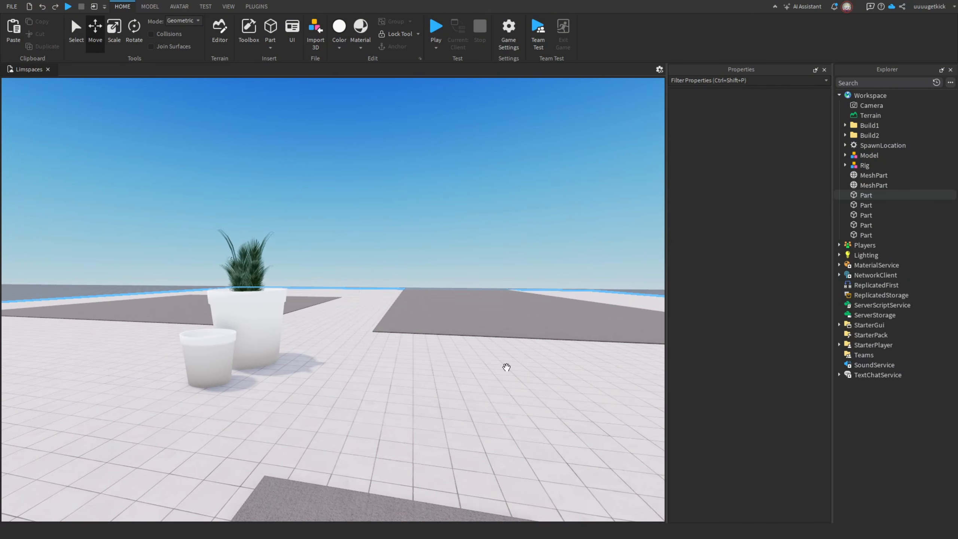
left_click(229, 6)
left_click(47, 30)
left_click(42, 34)
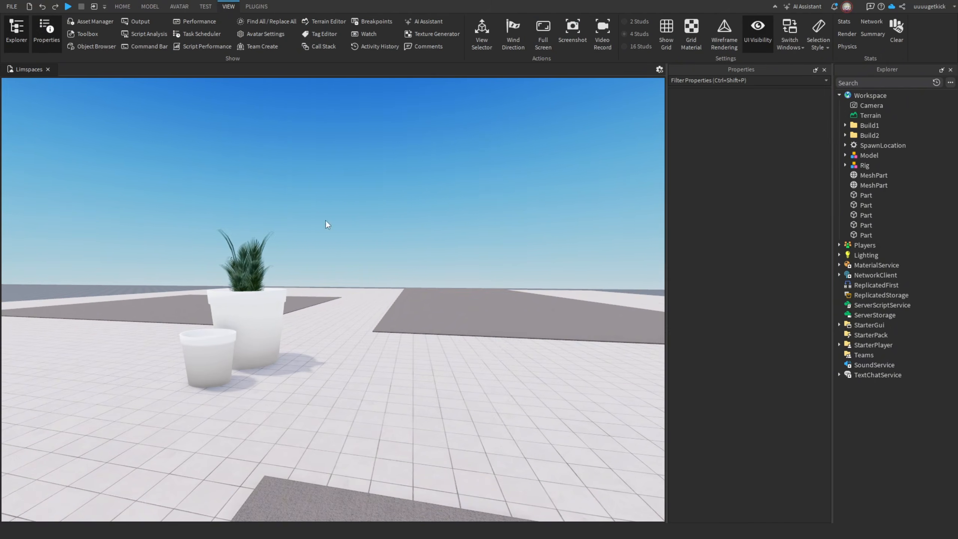
right_click_drag(327, 224, 419, 293)
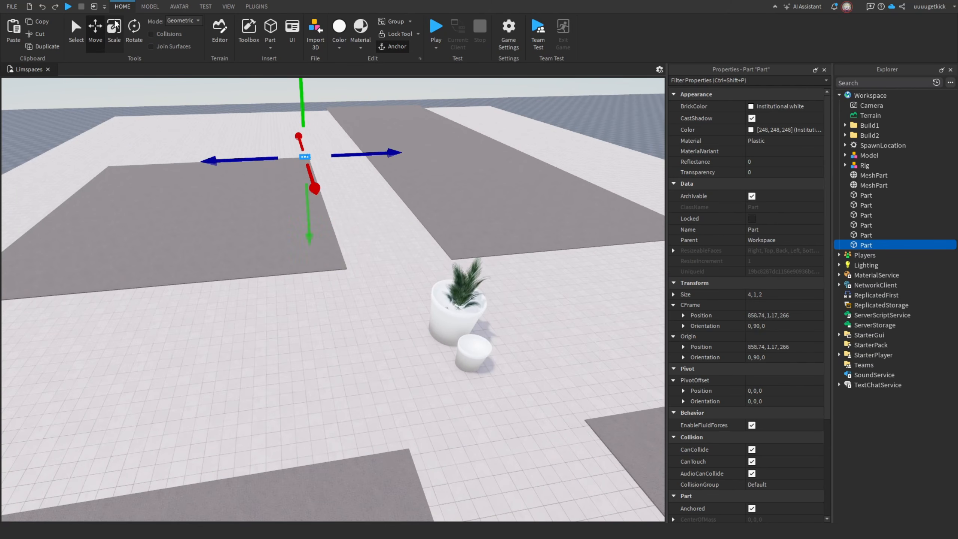
Stretch a new part into a tall white wall and duplicate and resize it into further walls, about 27.5 studs tall, around the mall floor.
left_click_drag(21, 162, 6, 169)
left_click_drag(166, 161, 174, 170)
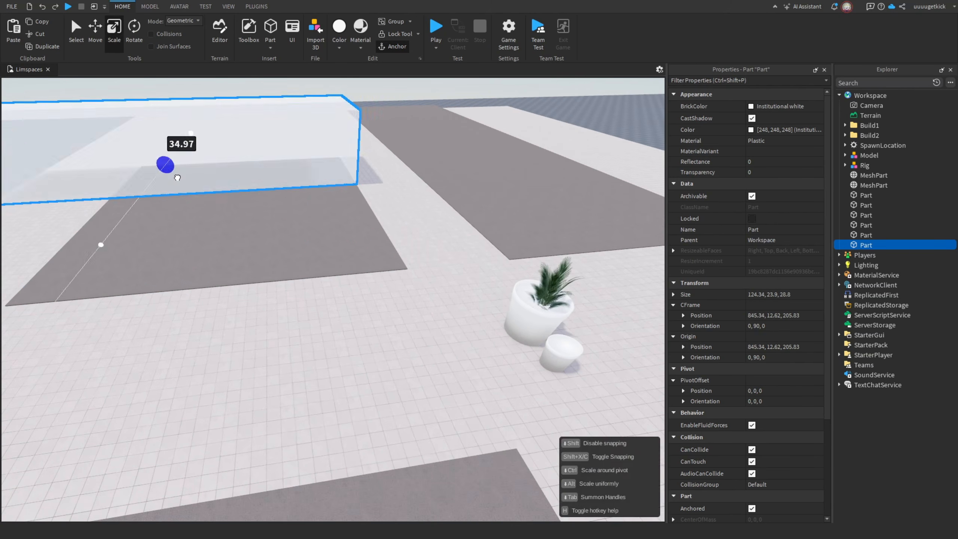
key("ctrl+d")
left_click_drag(160, 274, 62, 345)
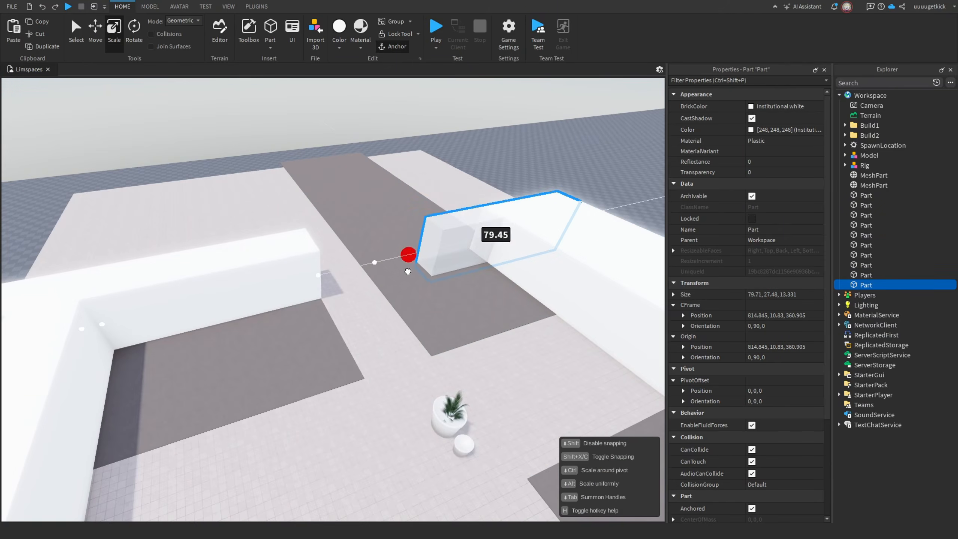
left_click_drag(392, 259, 262, 179)
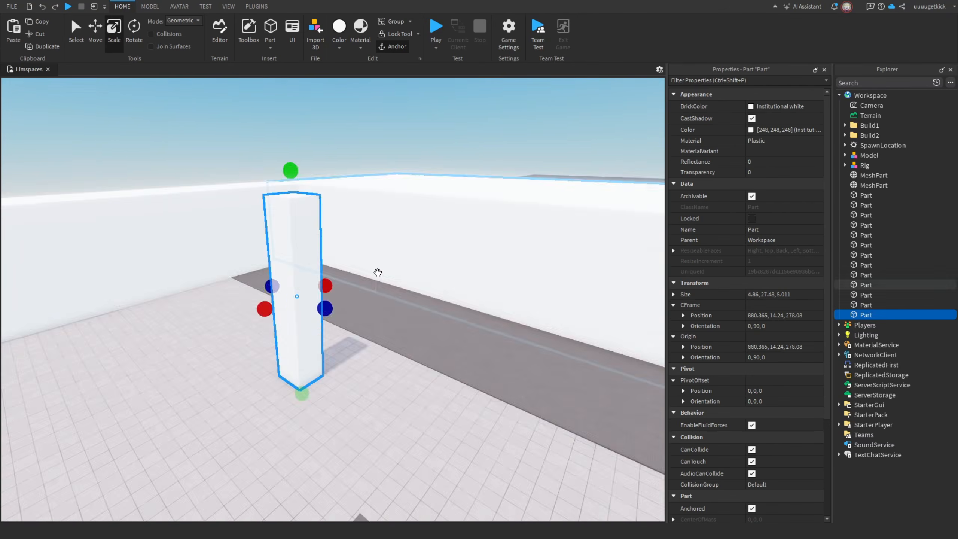
Position copies of the white pillar, about 4.9 by 5 studs and 27.5 studs tall, on the carpet sections, checking against the mall photo.
left_click_drag(376, 271, 342, 317)
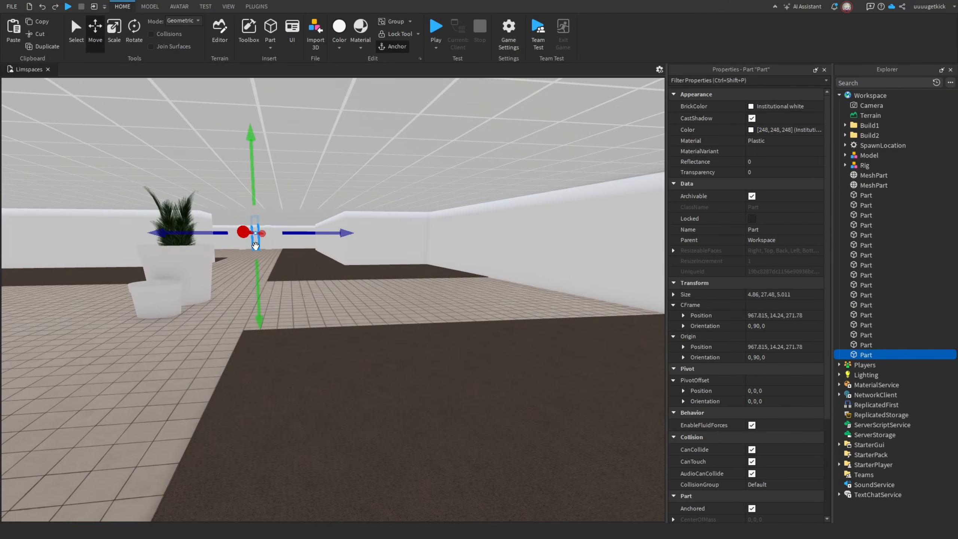
left_click_drag(253, 235, 383, 380)
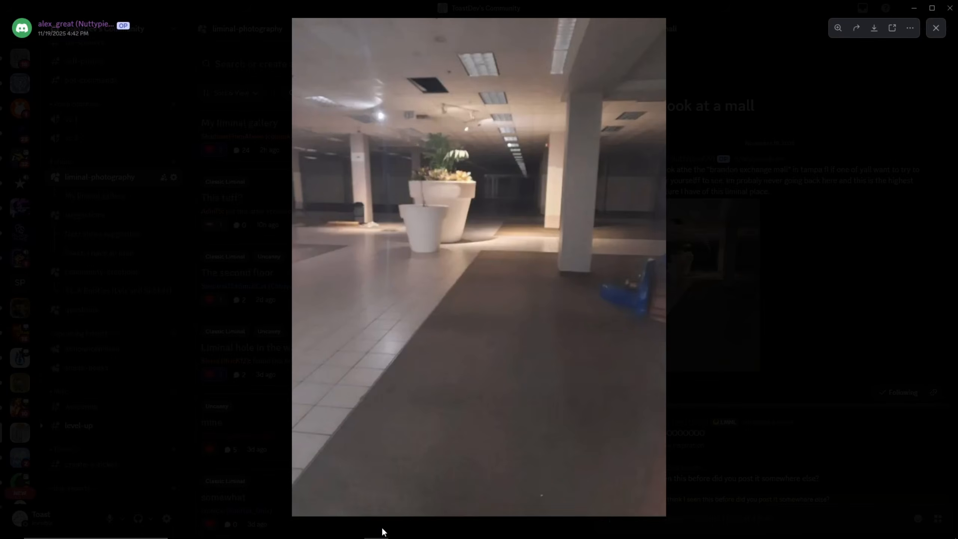
key("super")
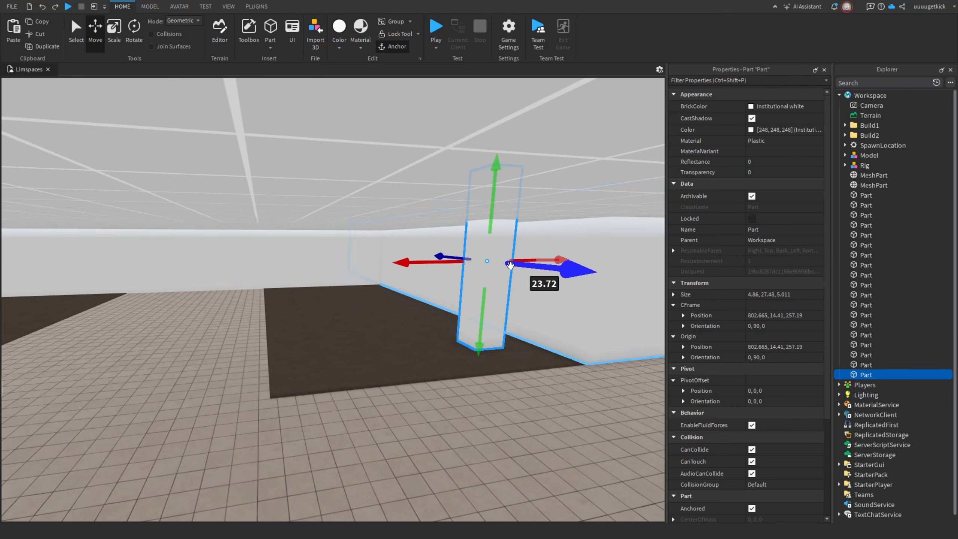
left_click_drag(282, 288, 283, 289)
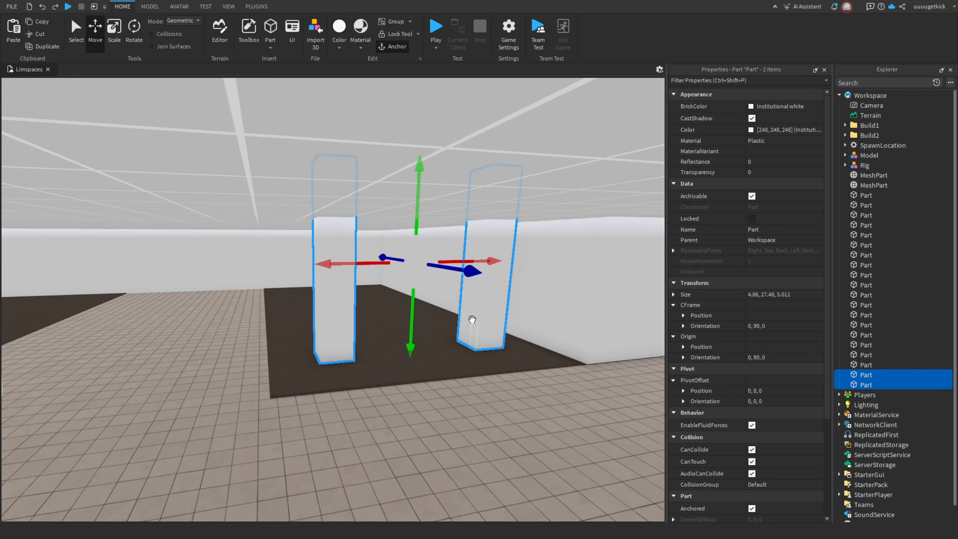
Duplicate the two selected pillars and shift the copies about 34 studs across the mall.
key("s")
right_click_drag(472, 319, 474, 318)
key("ctrl+d")
left_click_drag(421, 313, 296, 311)
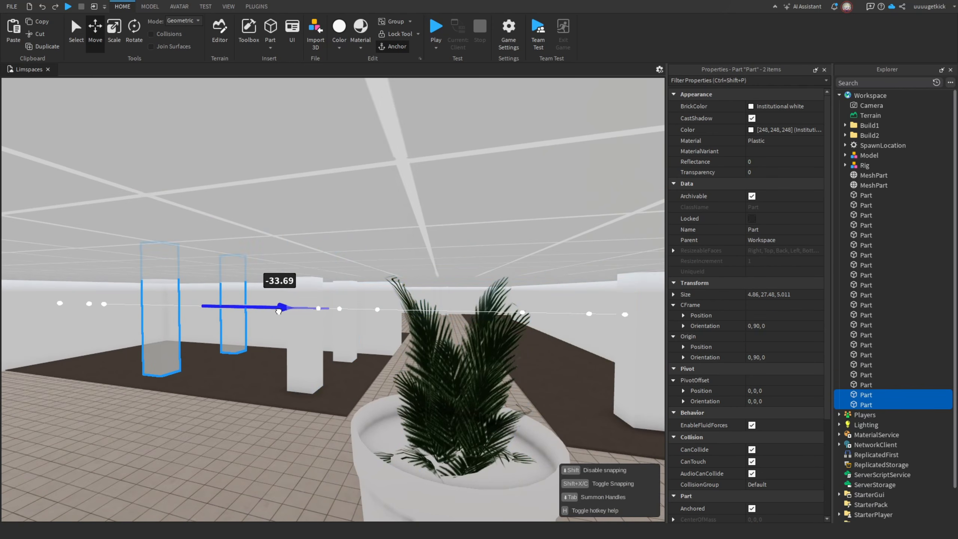
Set the Ceiling Light 2 mesh to Neon material and colour it white.
left_click(775, 150)
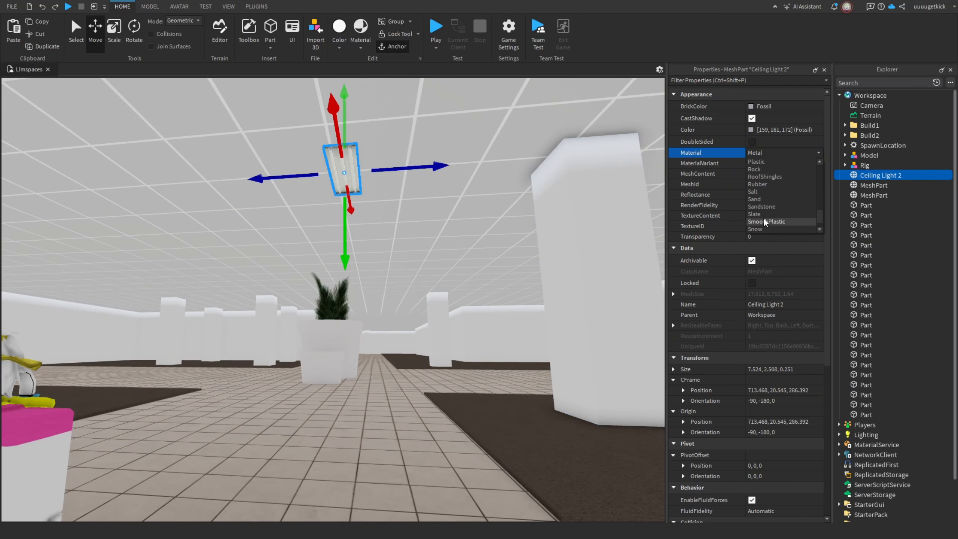
scroll(763, 217, "up", 9)
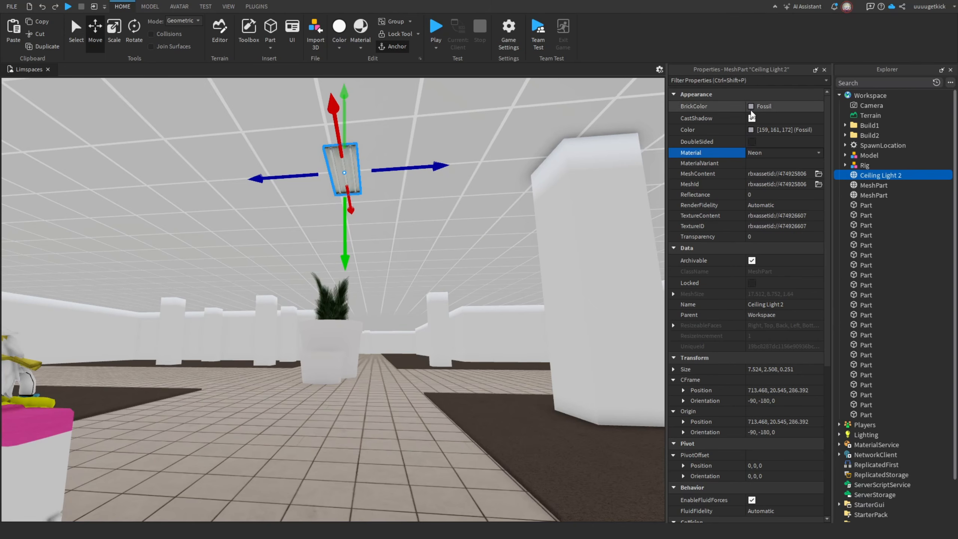
left_click(766, 106)
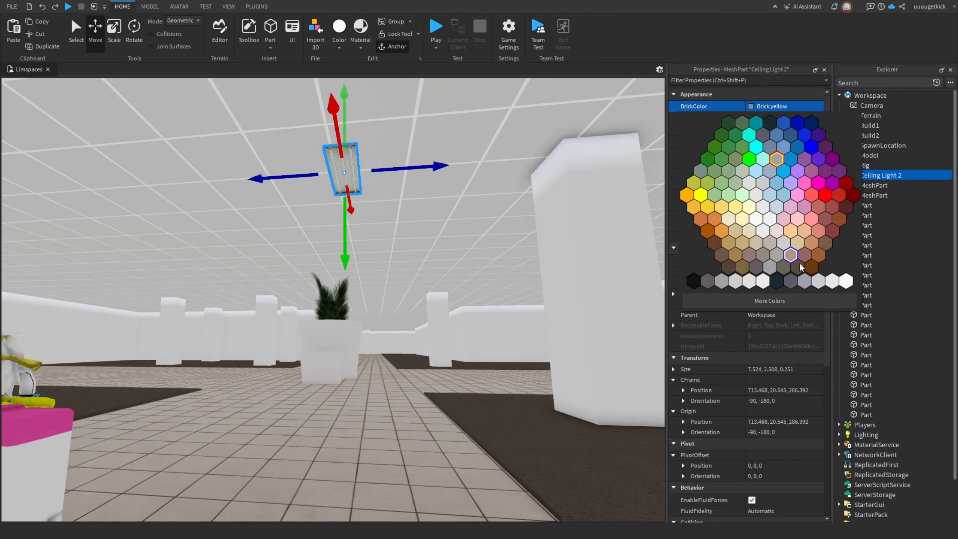
left_click(846, 281)
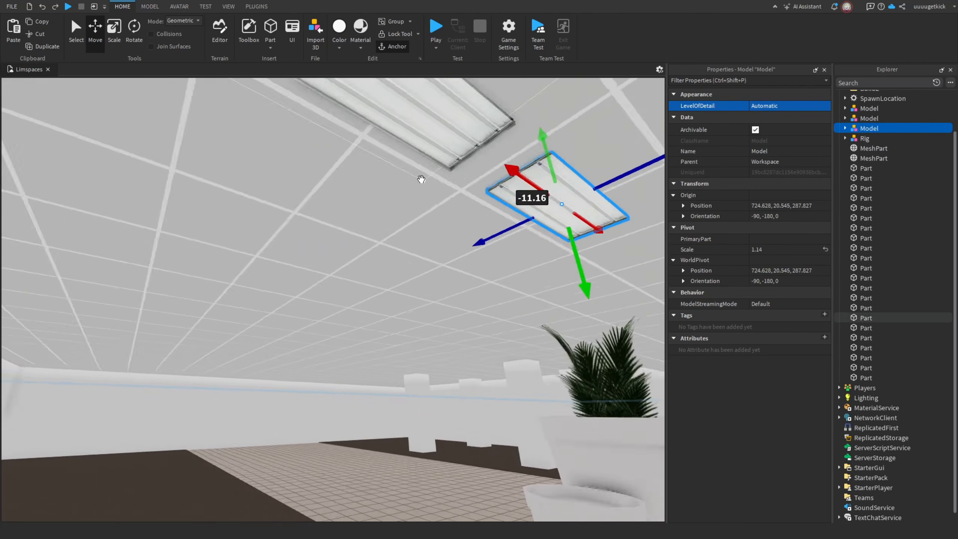
Duplicate the ceiling light models and space the copies out in rows across the mall ceiling.
right_click_drag(419, 177, 384, 213)
left_click_drag(359, 249, 587, 303)
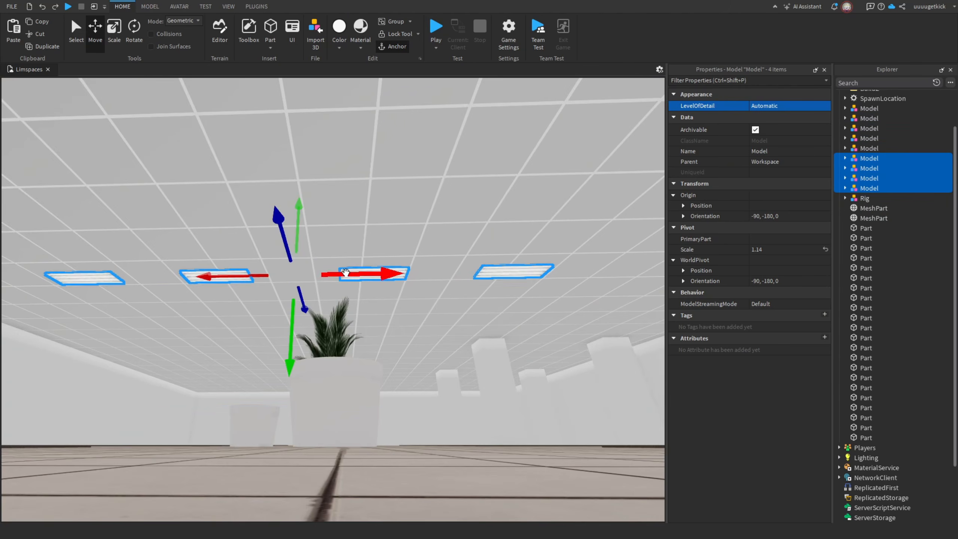
left_click_drag(392, 272, 603, 308)
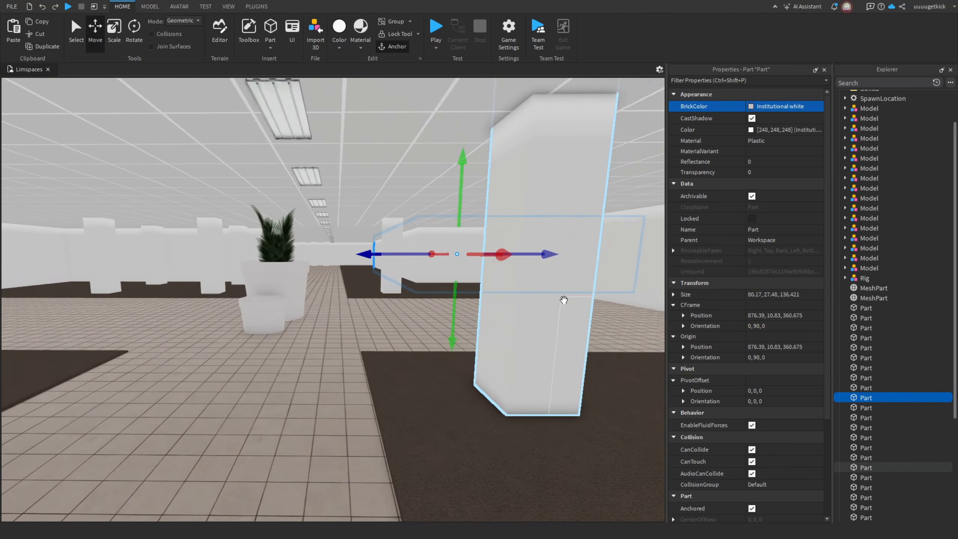
Switch to Discord and check the mall photo against the build.
key("s")
key("super")
left_click(381, 535)
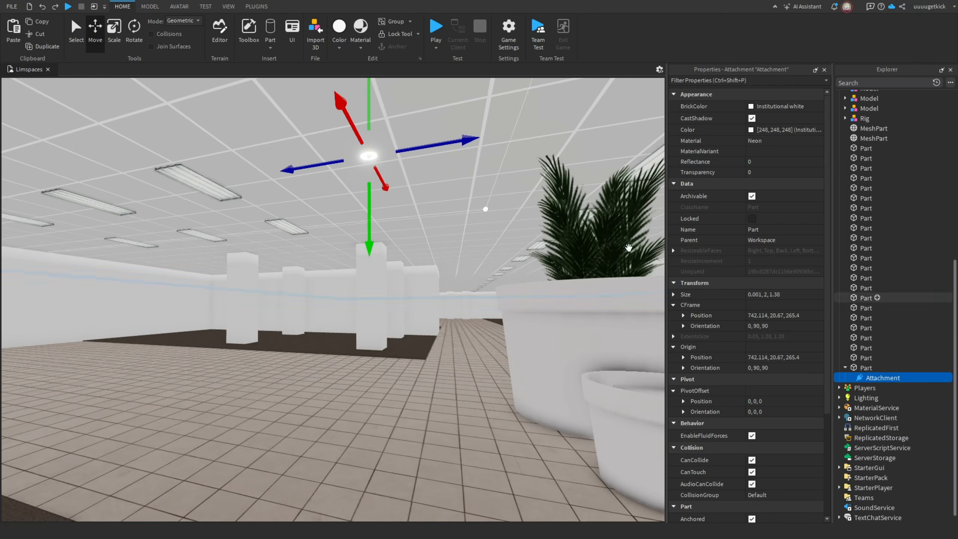
Add a PointLight to the Attachment inside the small Neon part on the ceiling.
left_click(905, 378)
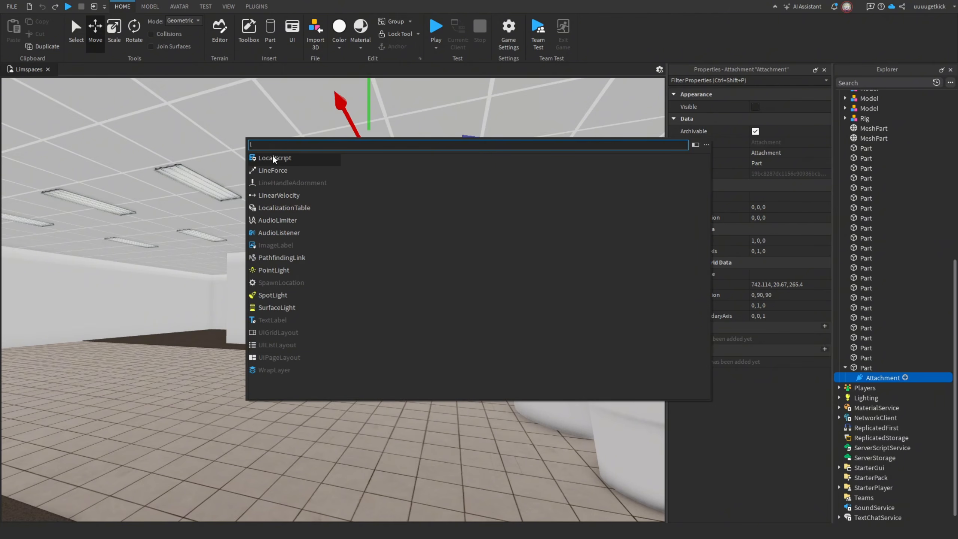
left_click(264, 270)
left_click(878, 378)
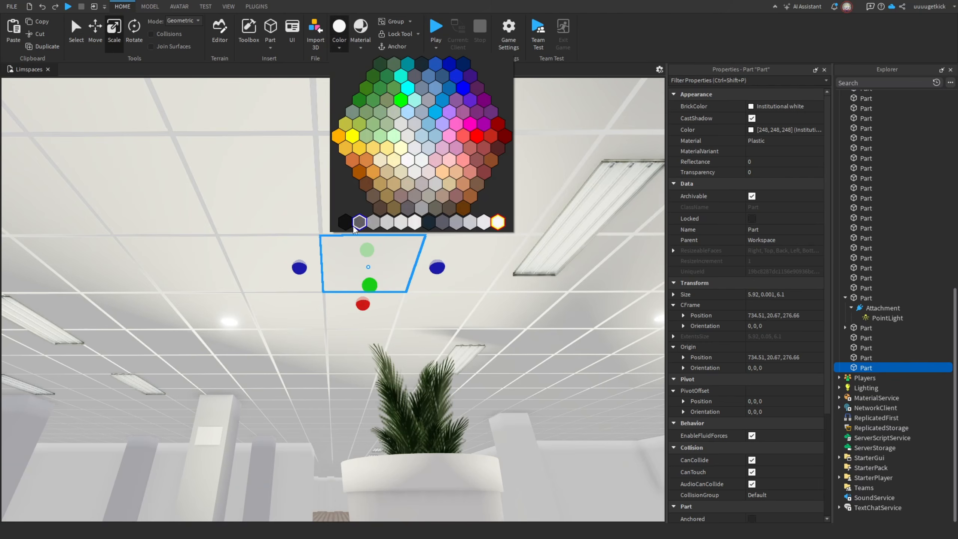
Colour the thin 5.92 by 6.1 stud ceiling panel above the plant pots Really black.
left_click(353, 226)
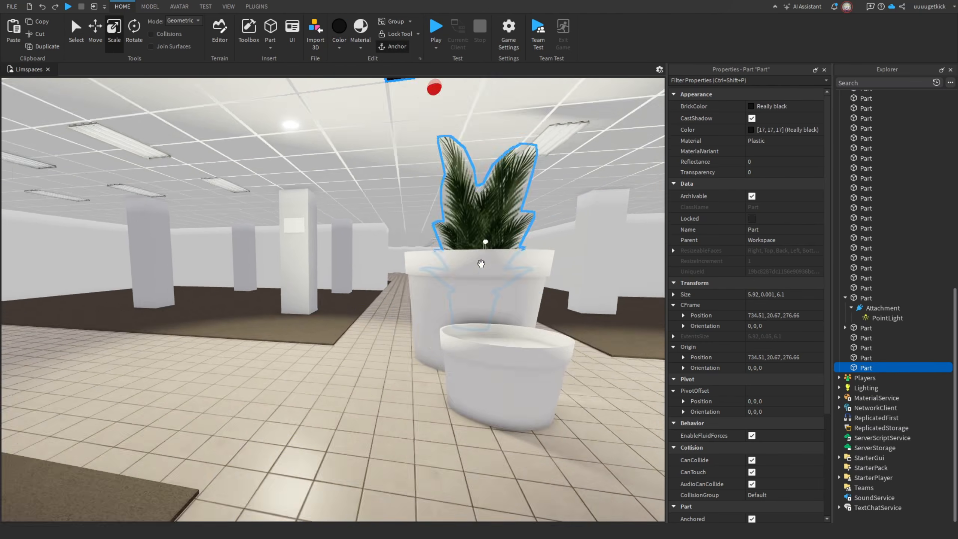
left_click(426, 316)
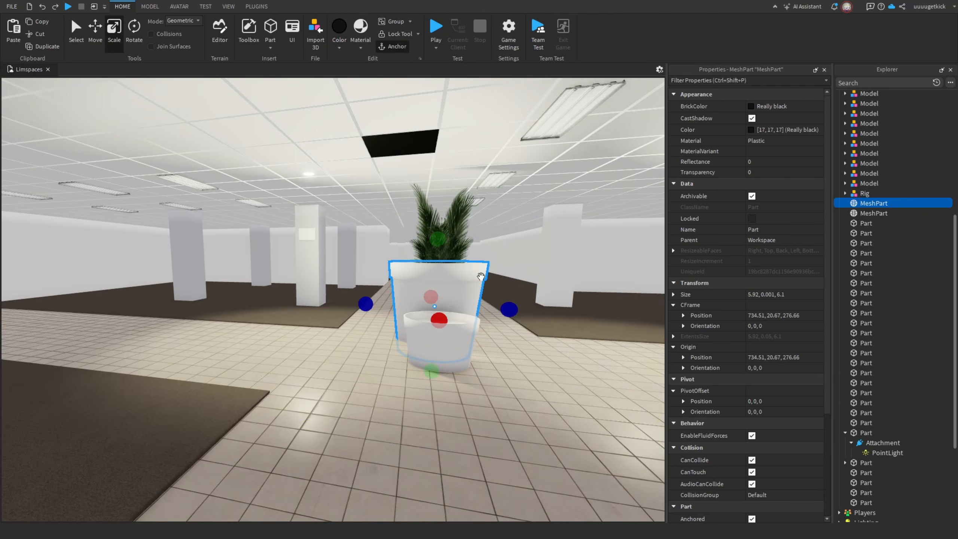
key("super")
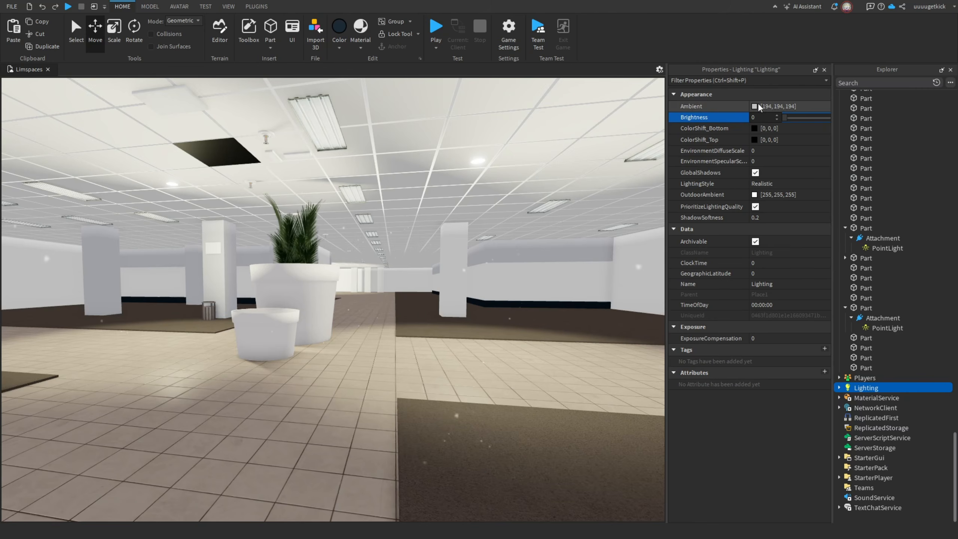
Darken the Ambient colour of Lighting and open the Brightness value of the ceiling PointLight for editing.
left_click(754, 105)
mouse_move(595, 231)
left_mouse_down()
mouse_move(594, 251)
mouse_move(594, 240)
left_mouse_up()
left_click(555, 357)
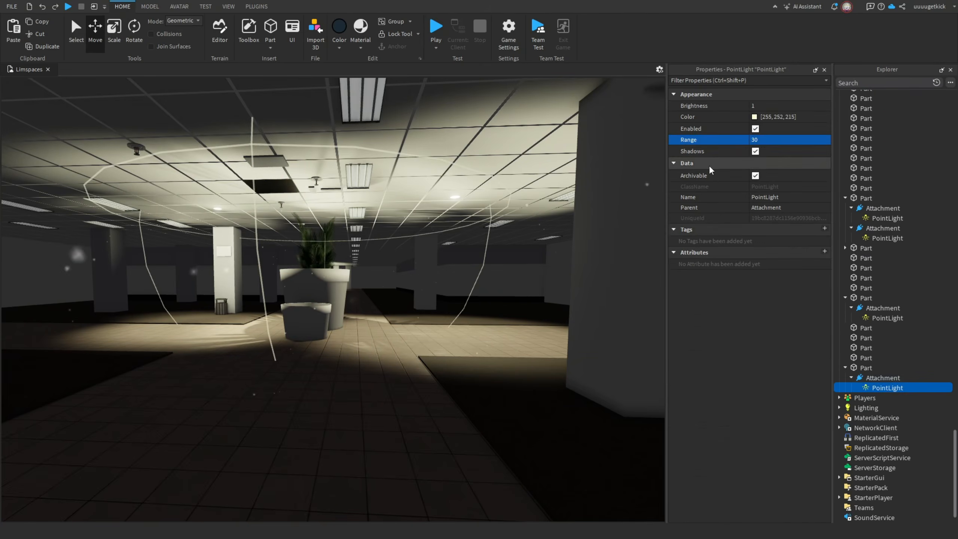
left_click(765, 106)
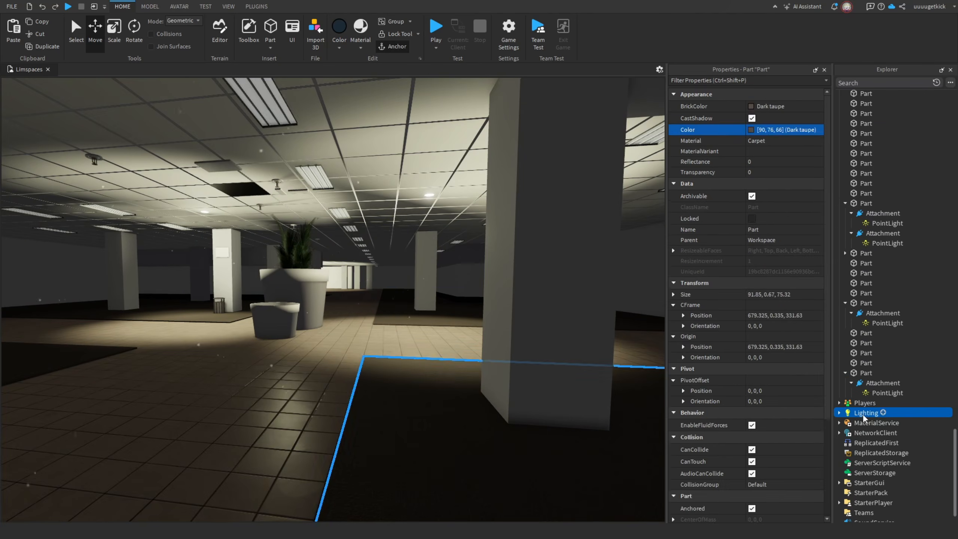